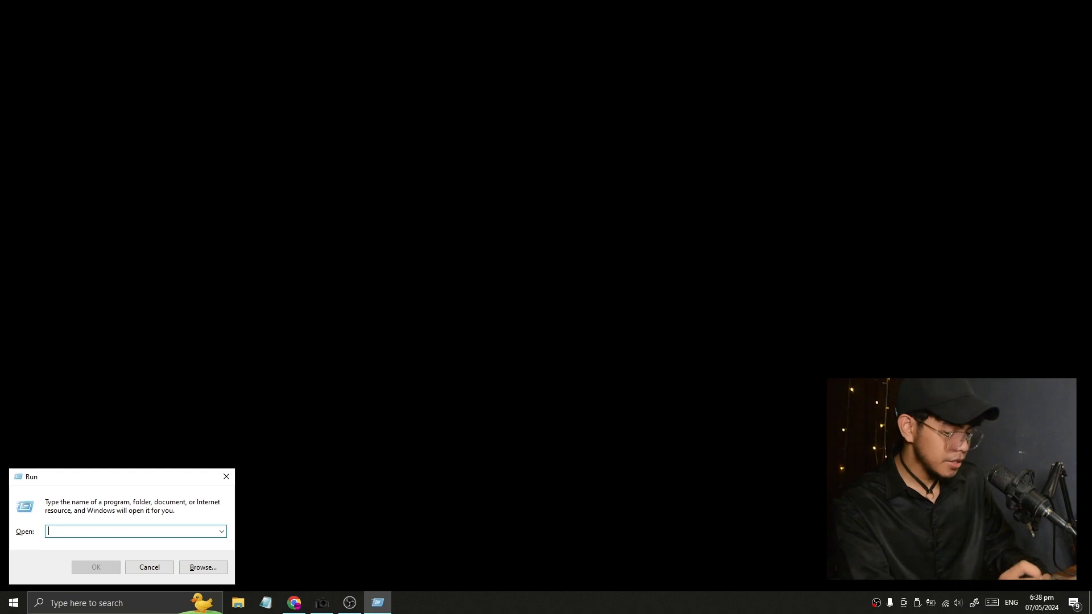
Open the Windows temporary files folder by running "temp", and place its window at the side of the desktop
text(temp)
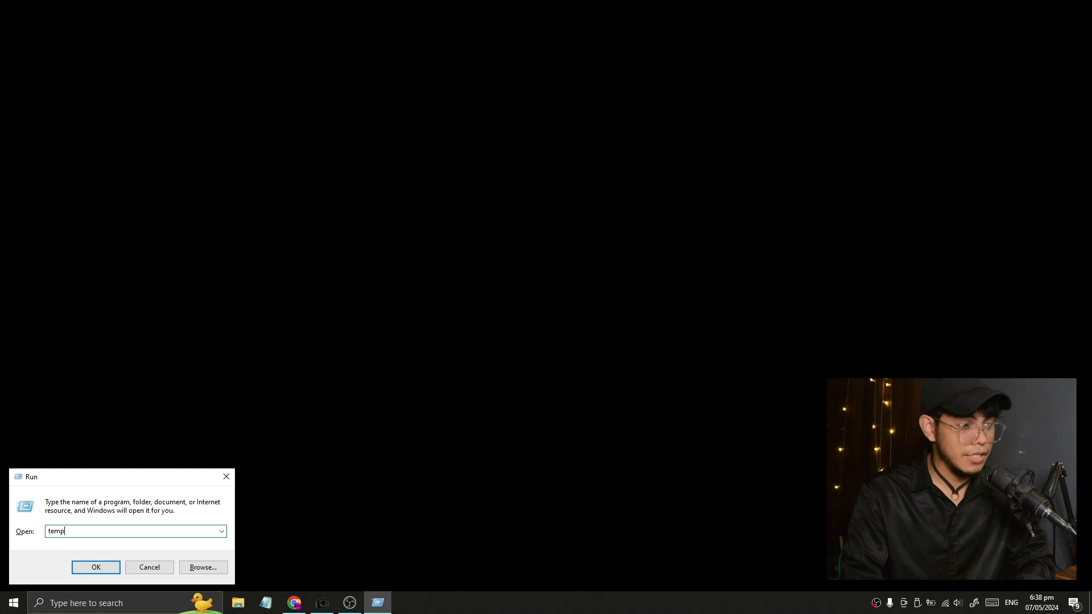
key(Return)
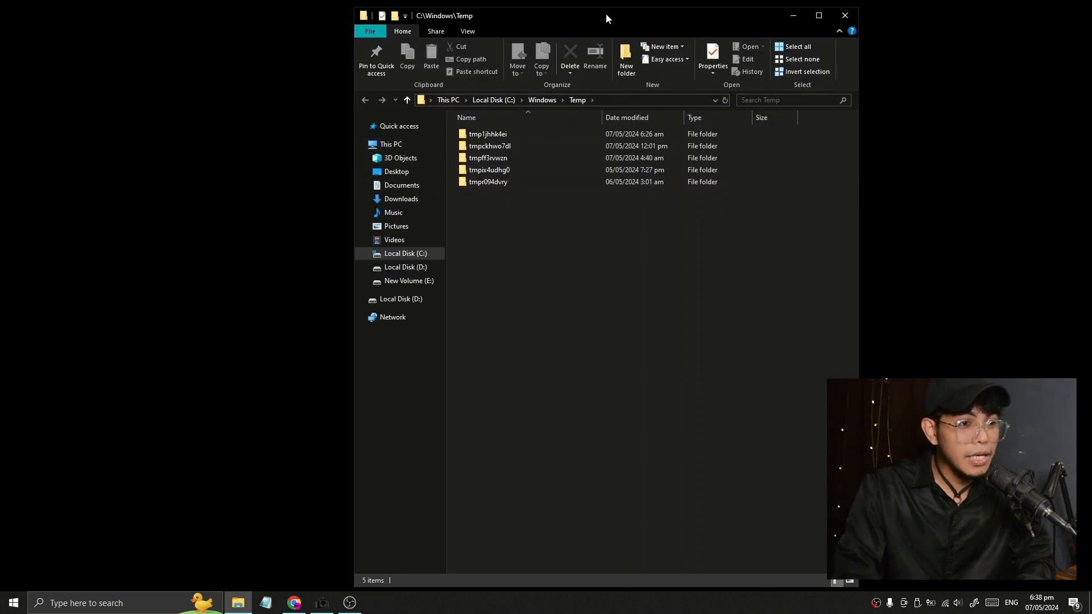
drag(609, 14, 839, 16)
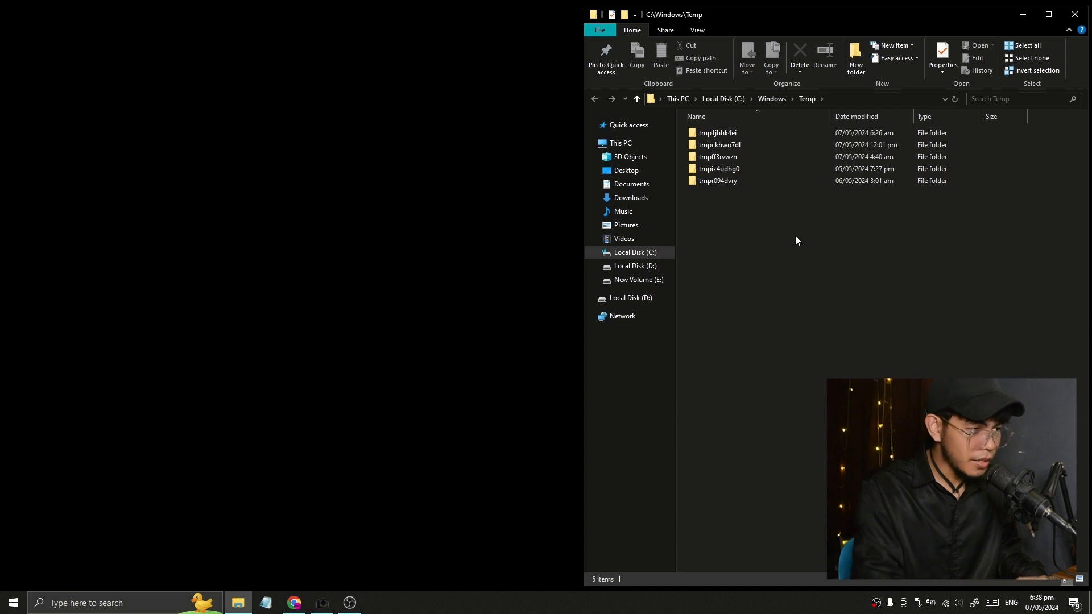
Open the user account's local temporary files folder by running "%temp%"
key(super+r)
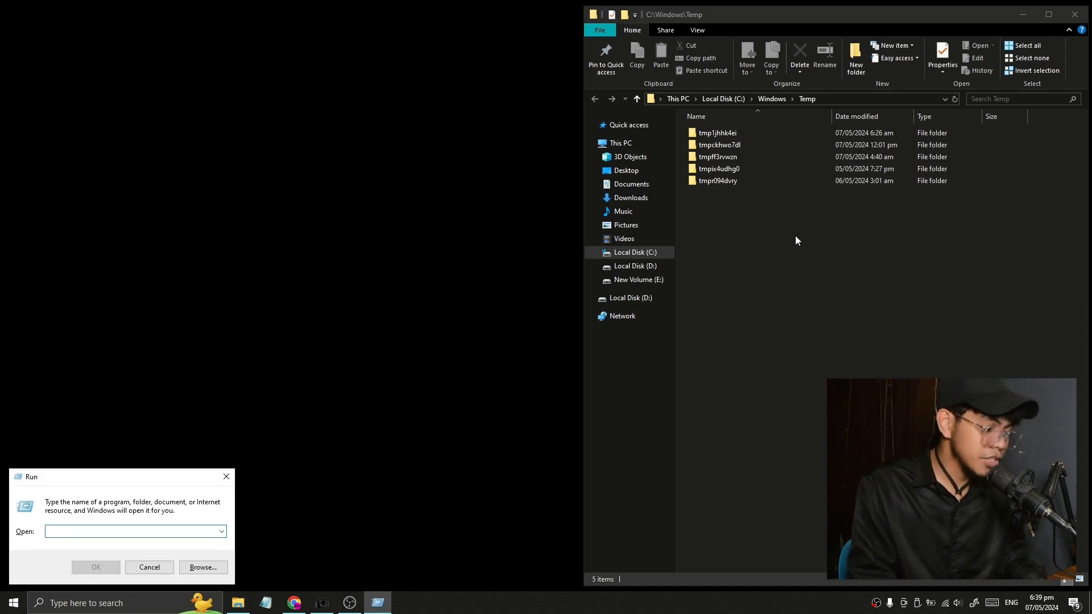
text(%temp)
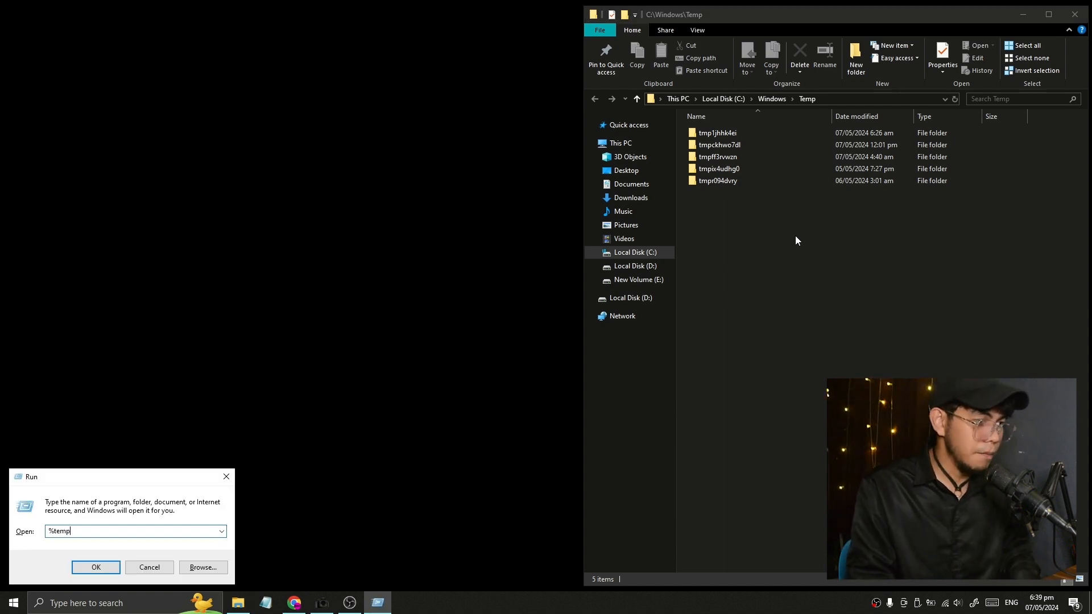
text(%)
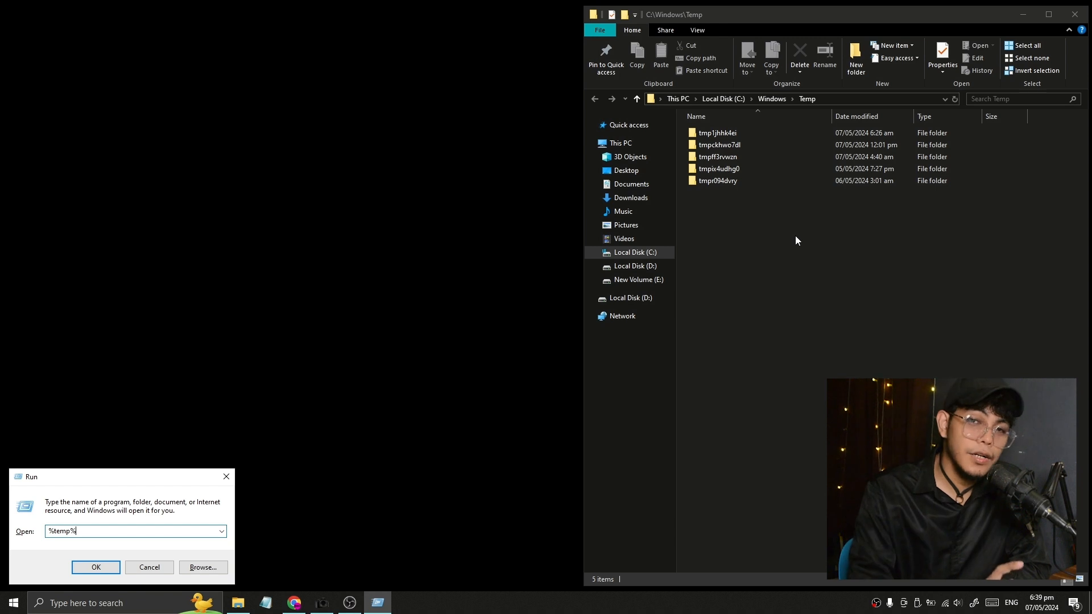
key(Return)
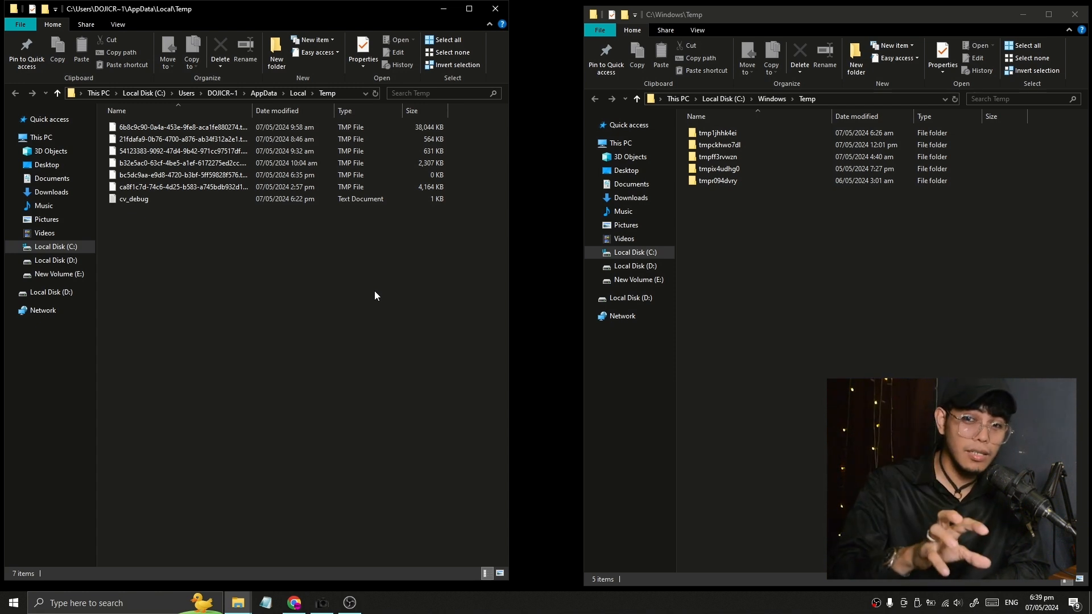
Try to delete all folders in C:\Windows\Temp with administrator permission, skip the denied ones, and close that folder window
click(896, 353)
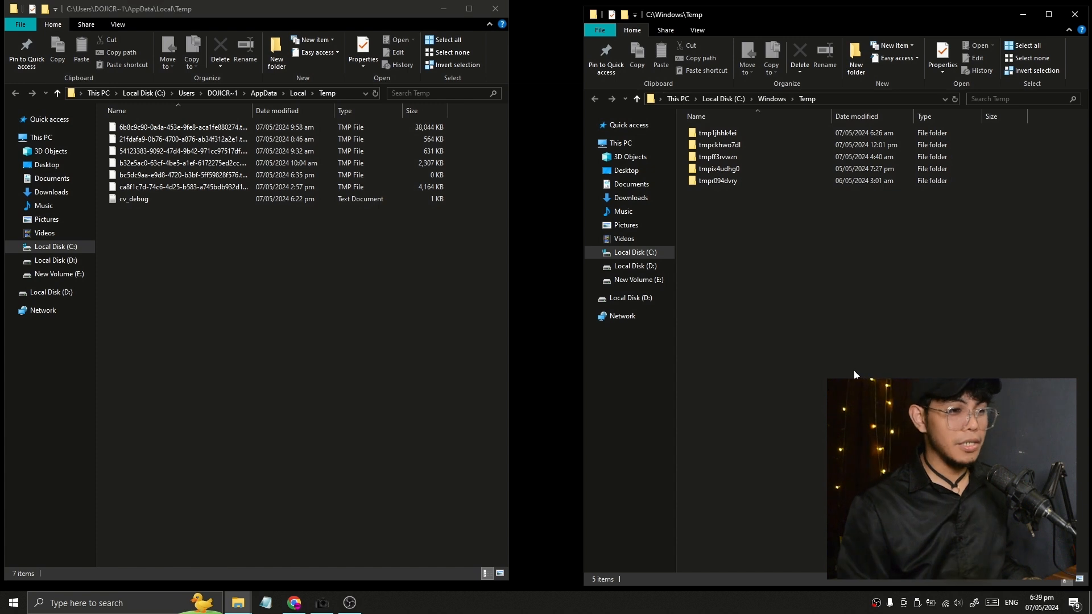
key(ctrl+a)
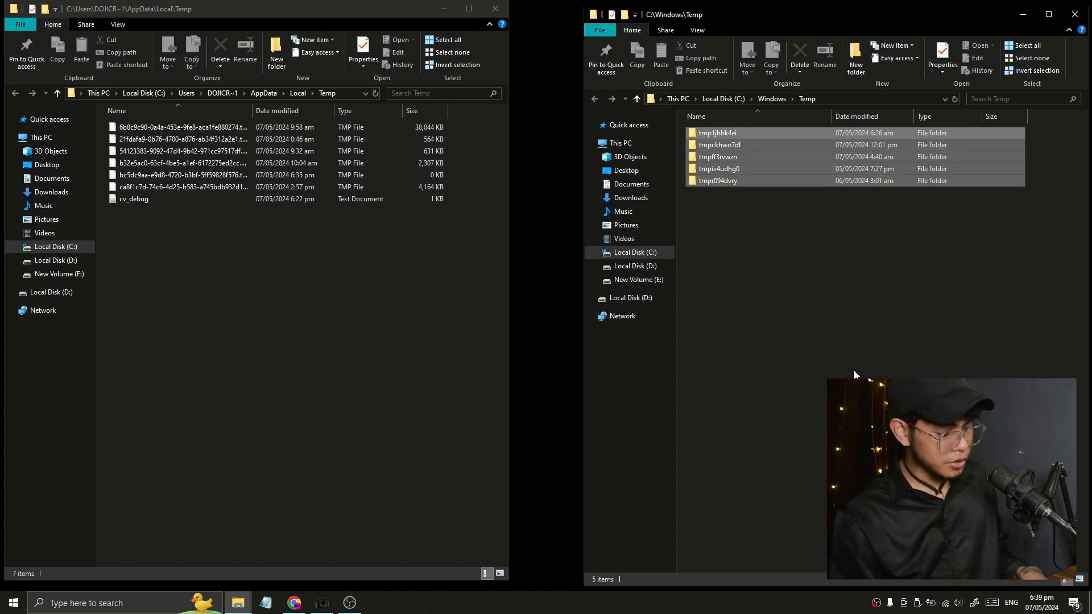
key(Delete)
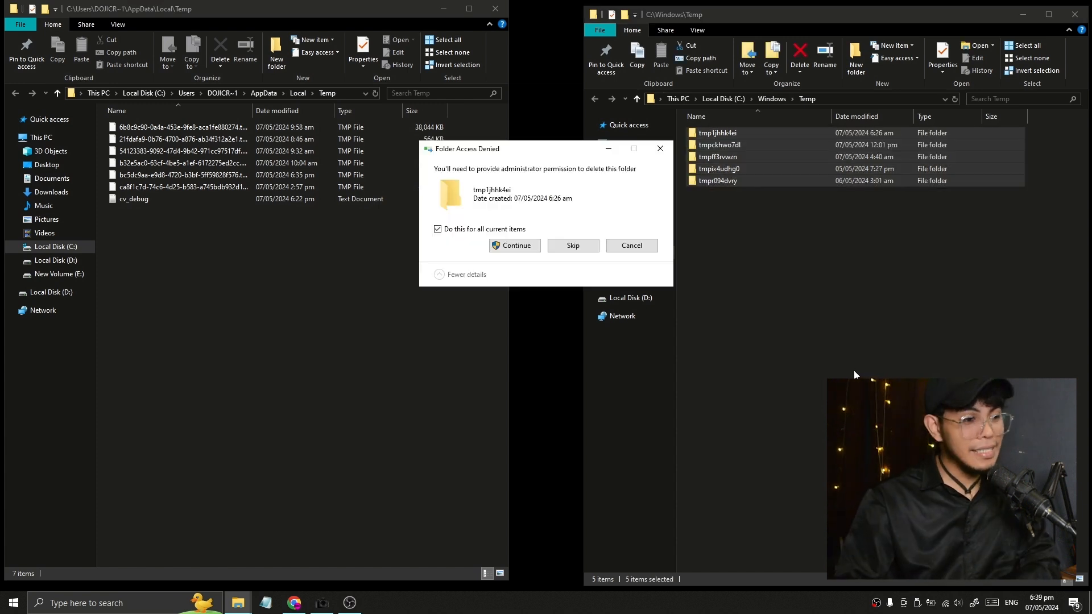
click(529, 250)
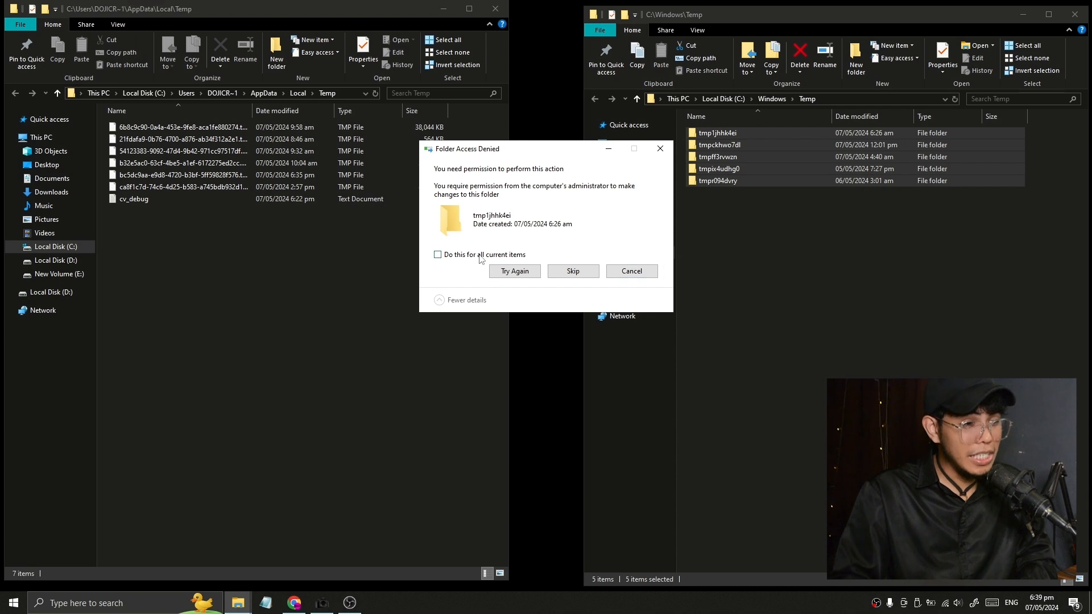
click(573, 271)
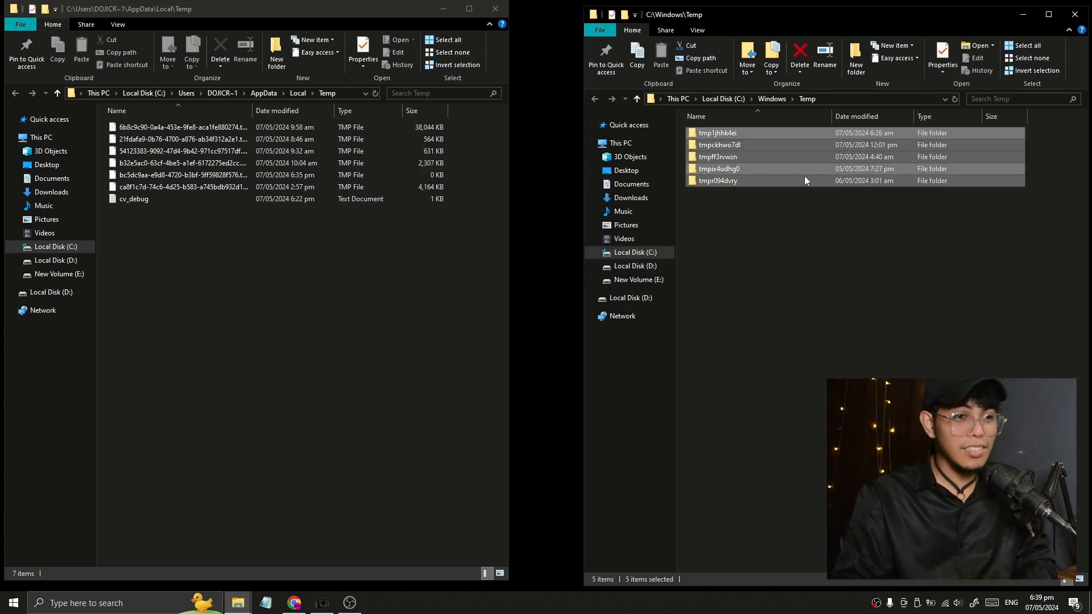
click(1074, 14)
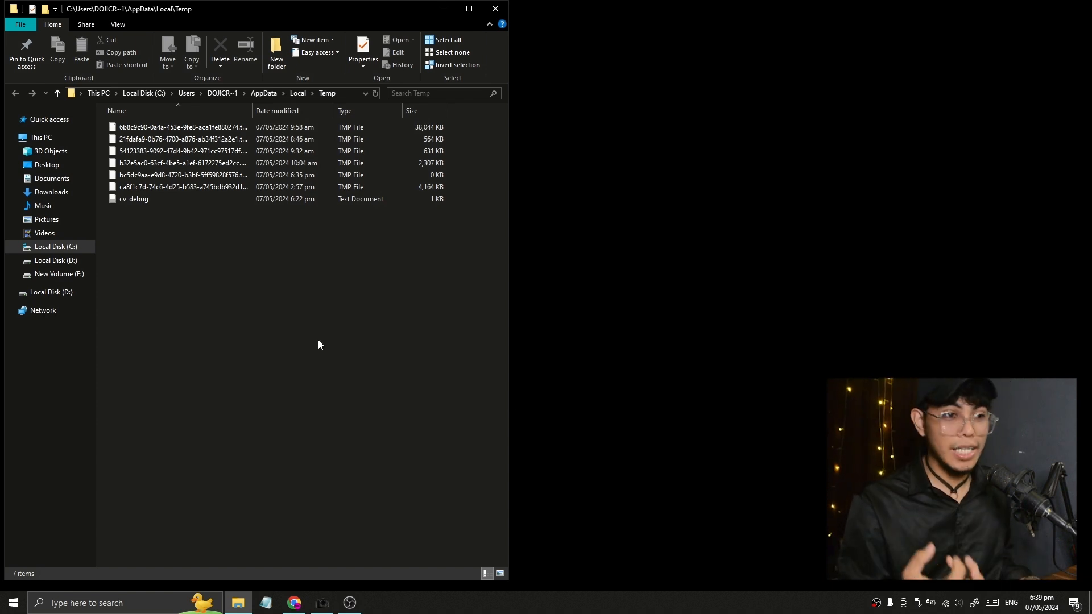
Delete all files in the user's local Temp folder, skip those in use, and close the folder window
key(ctrl+a)
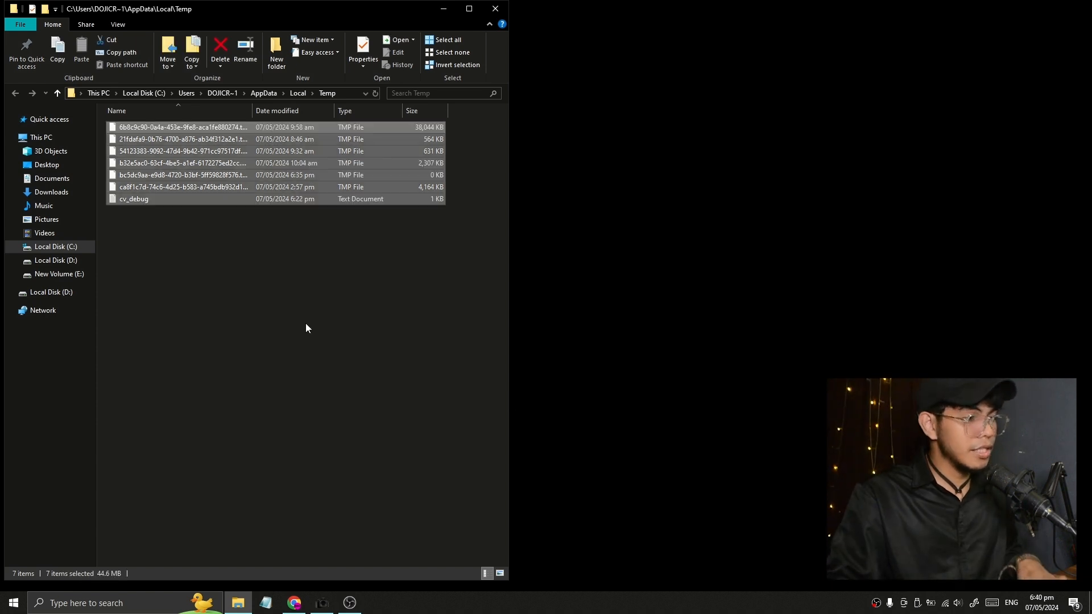
key(Delete)
click(495, 245)
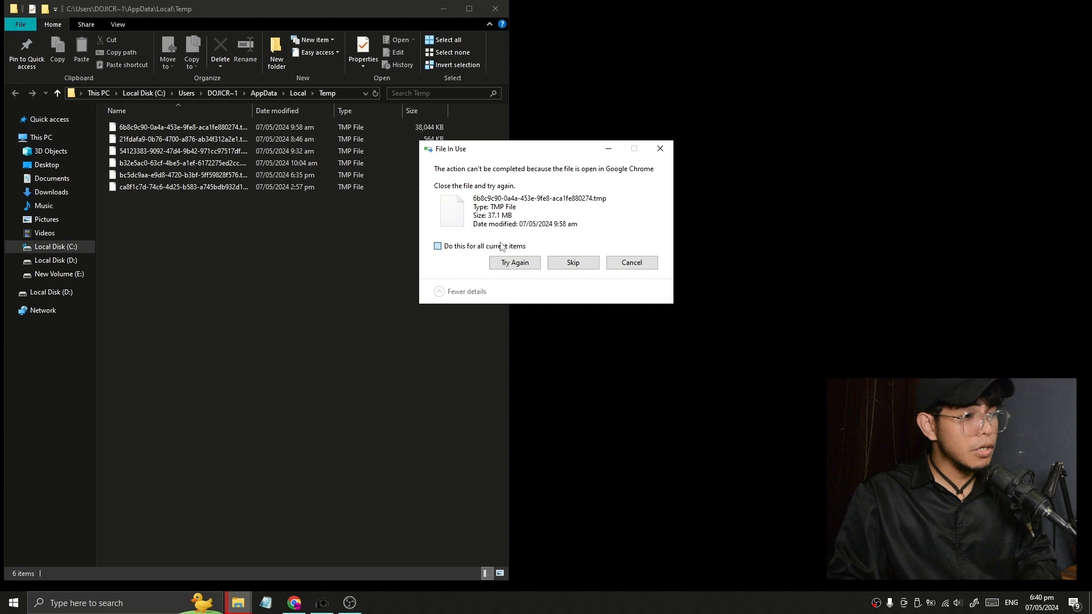
click(587, 265)
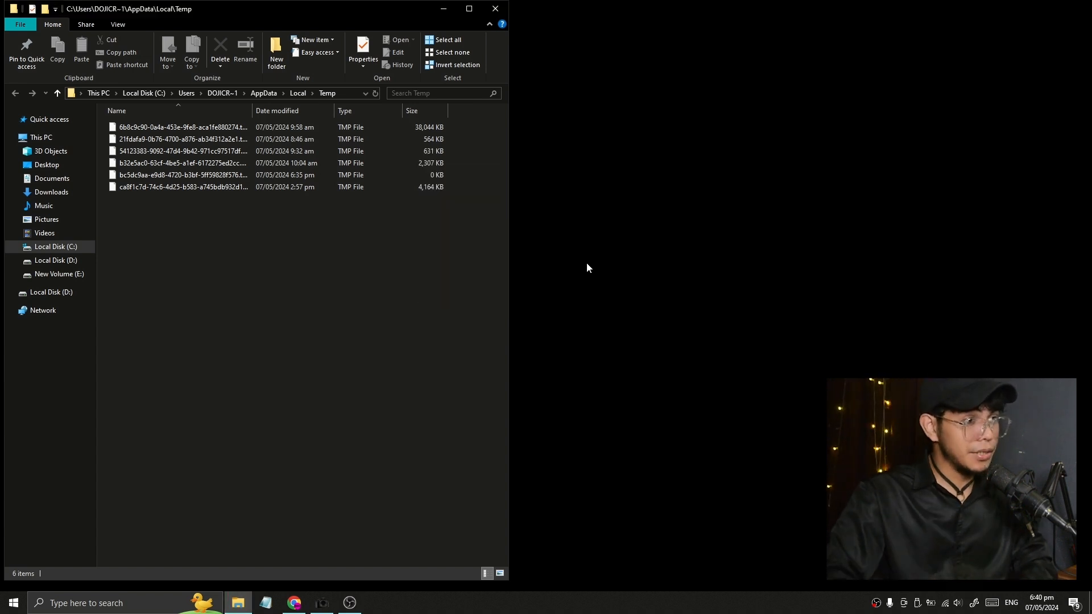
click(495, 9)
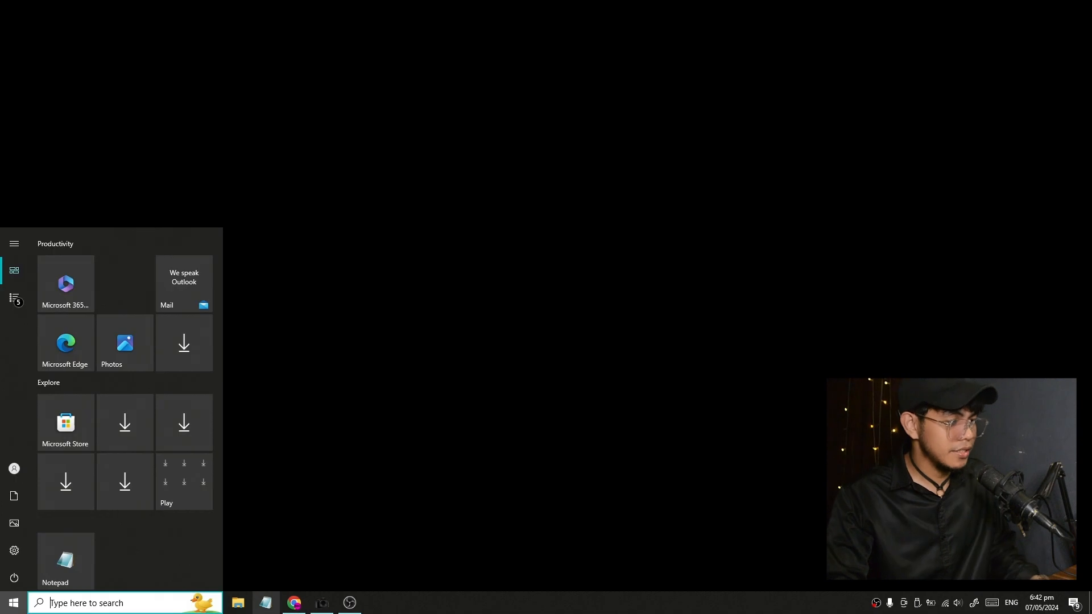
View the power plans in Control Panel's Power Options under Hardware and Sound, and minimize the window
key(super)
text(cont)
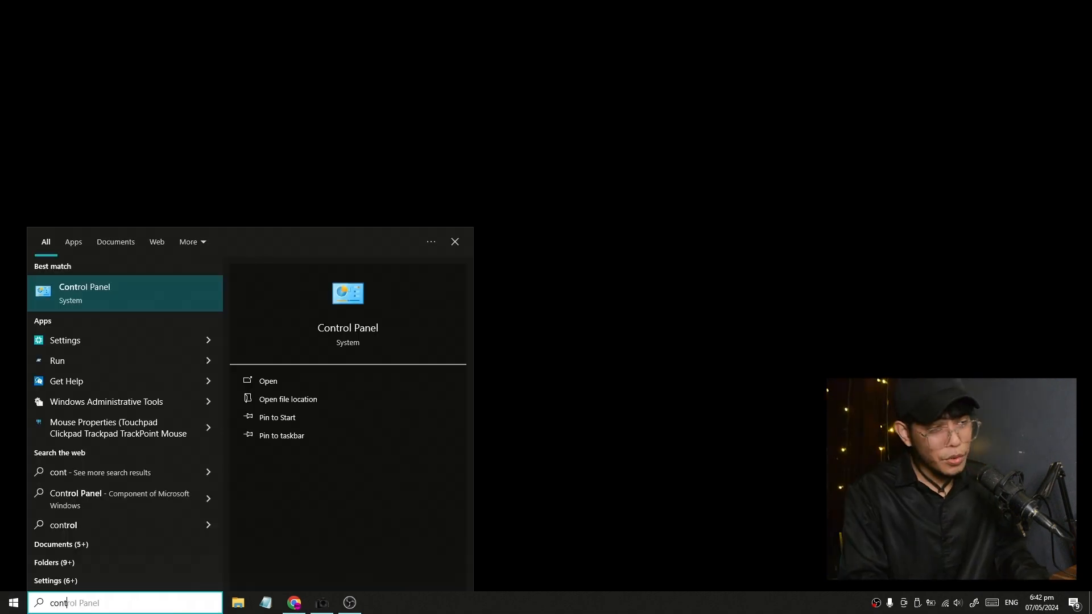
key(Return)
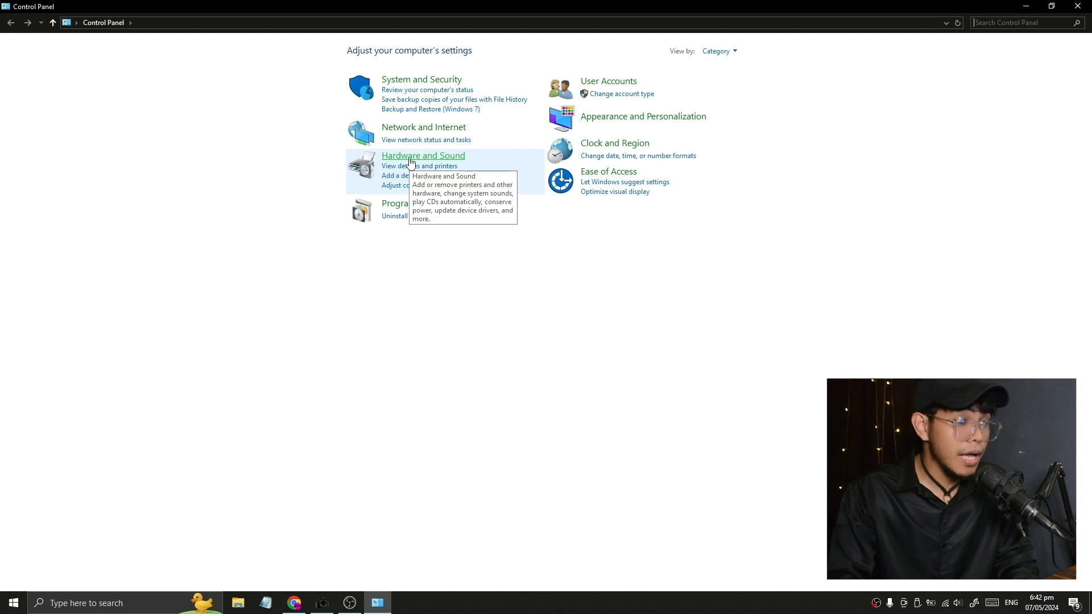
click(410, 159)
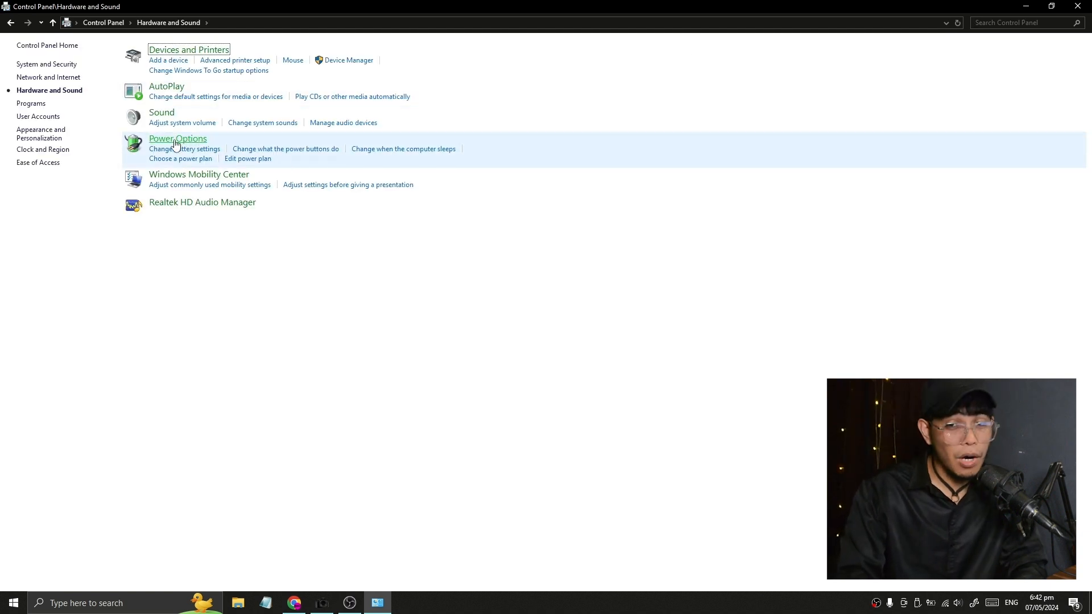
click(169, 141)
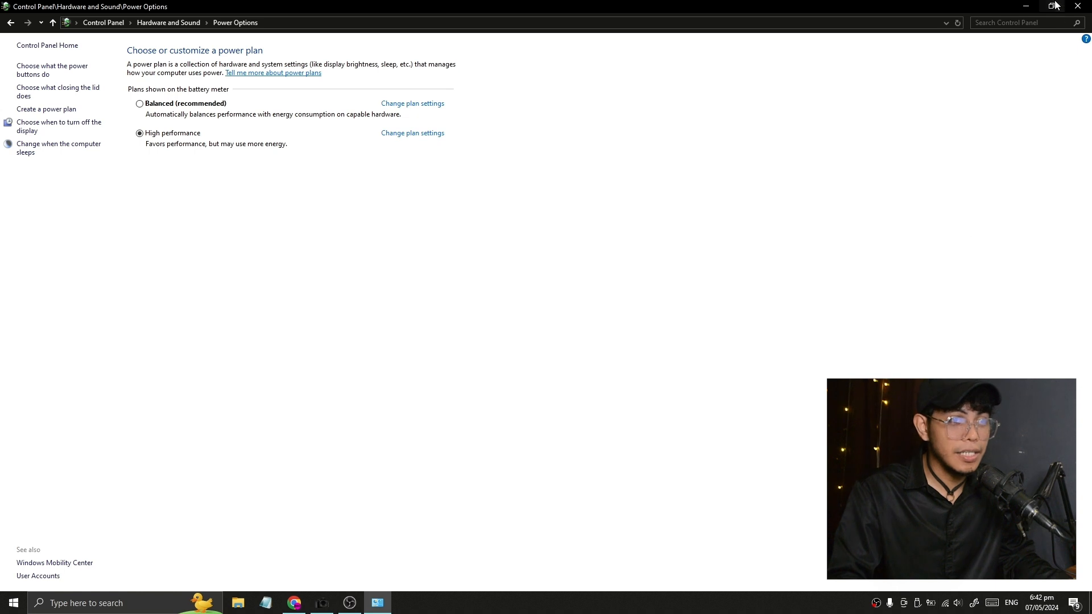
click(1026, 6)
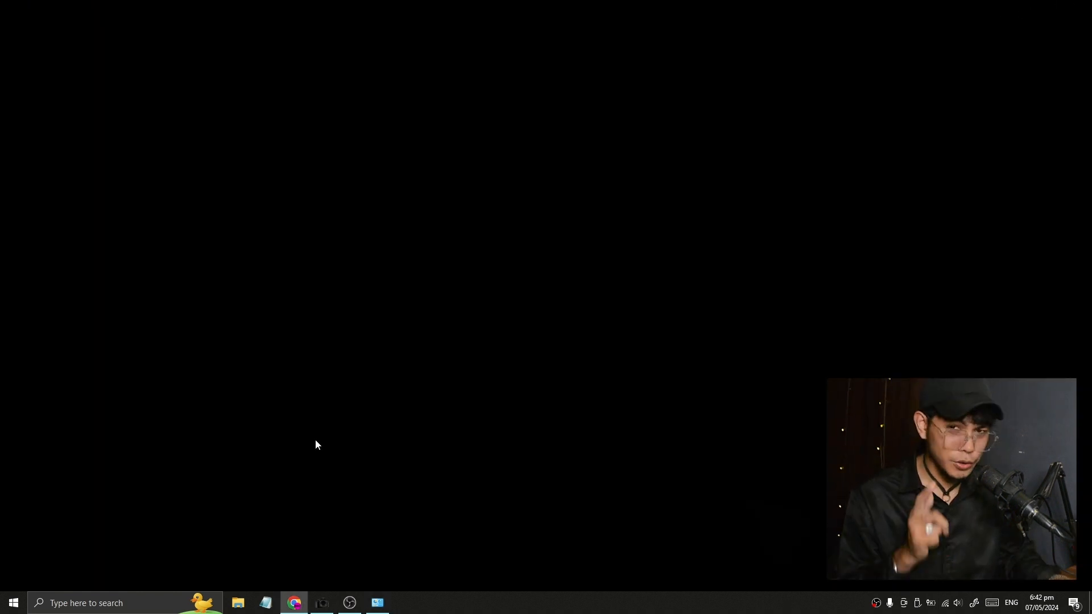
Launch a Command Prompt by running "cmd" and move its window toward the middle of the desktop
key(super+r)
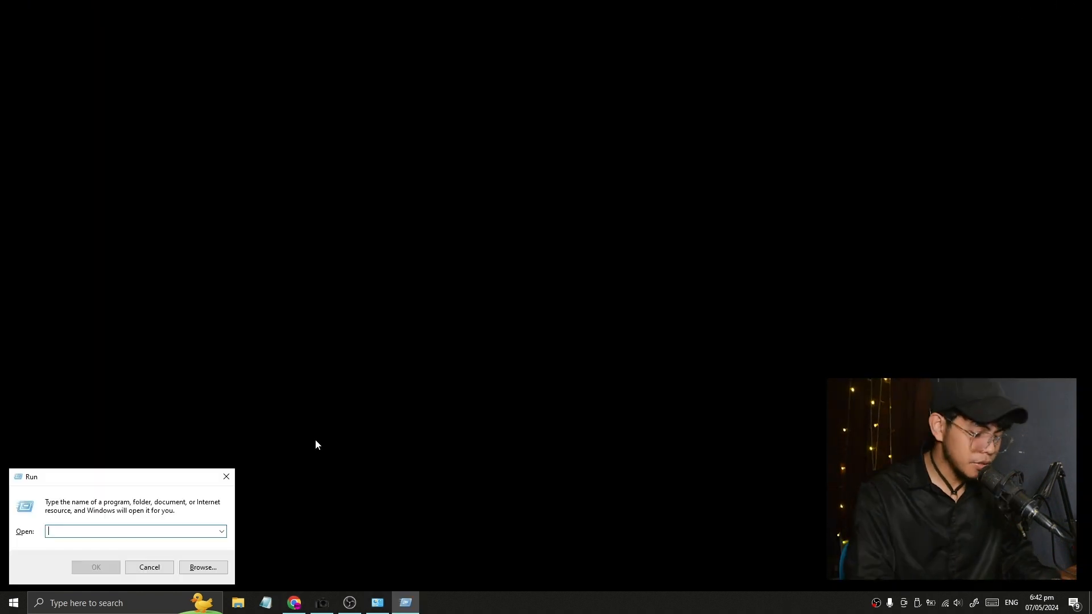
text(cmd)
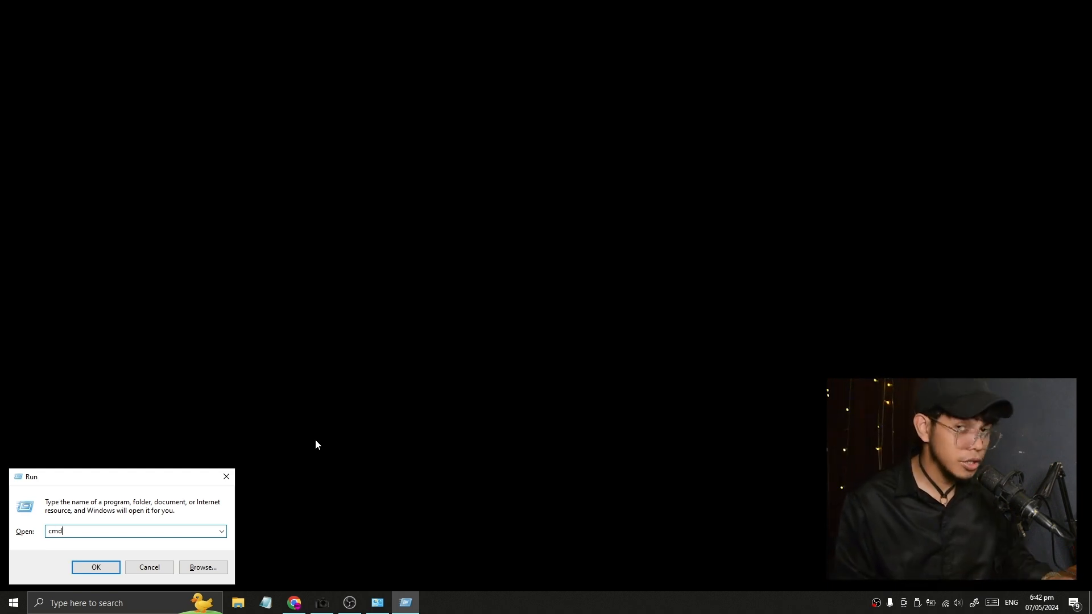
key(Return)
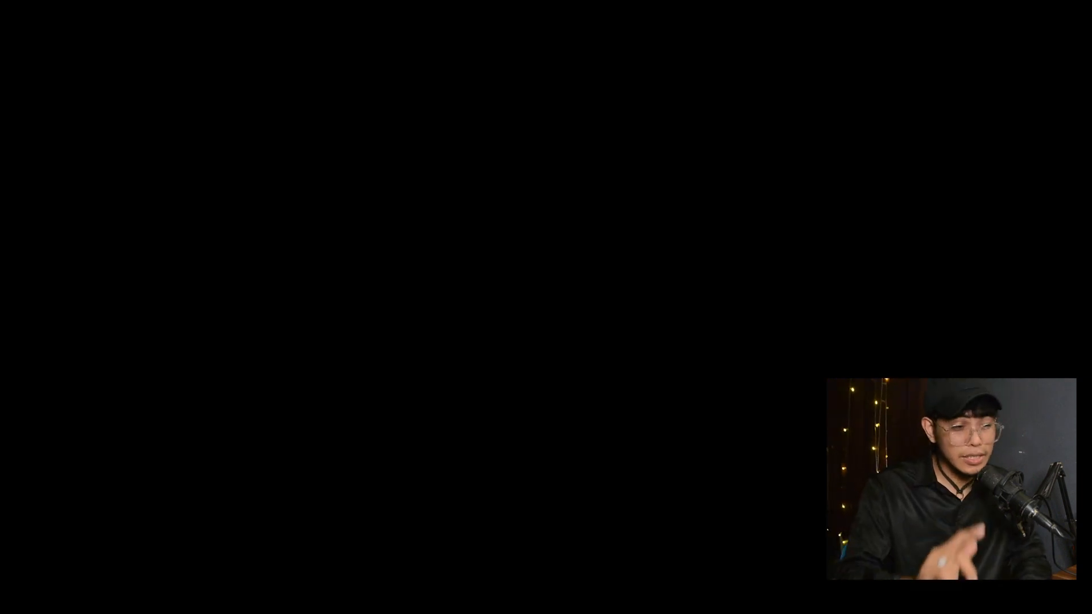
drag(388, 73, 572, 114)
click(488, 199)
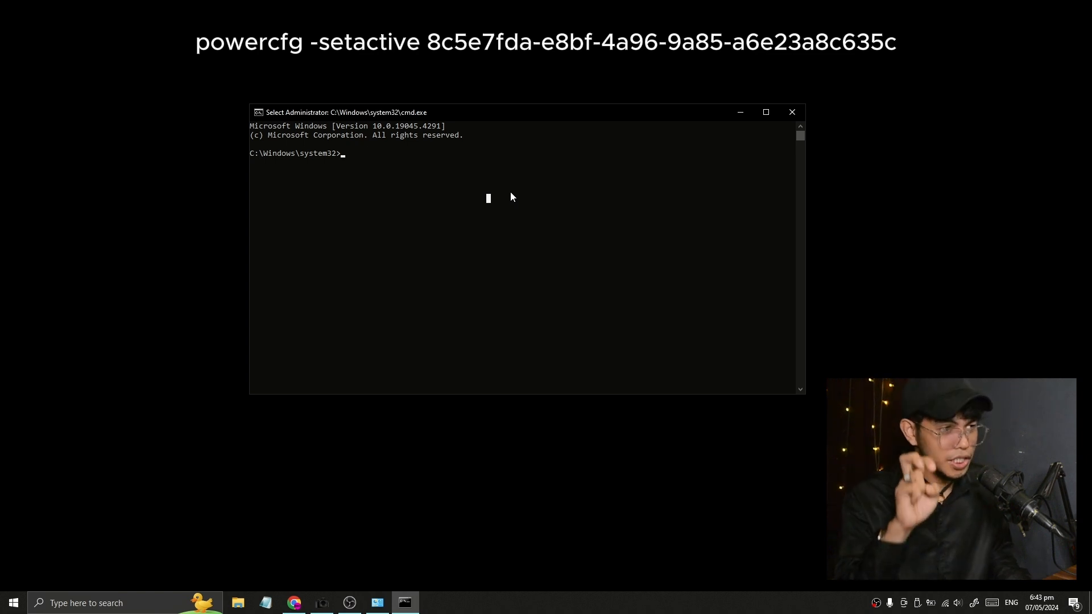
Run "powercfg -setactive 8c5e7fda-e8bf-4a96-9a85-a6e23a8c635c", close the Command Prompt and return to Power Options
text(powercfg -setactive 8c5e7fda-e8bf-4a96-9a85-a6e23a8c635c)
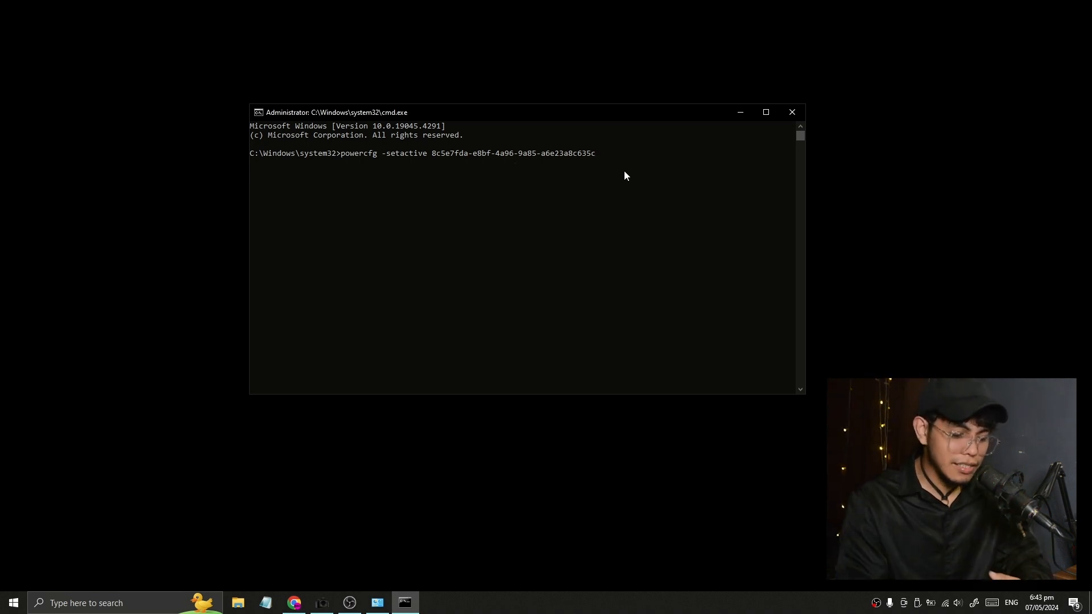
key(Return)
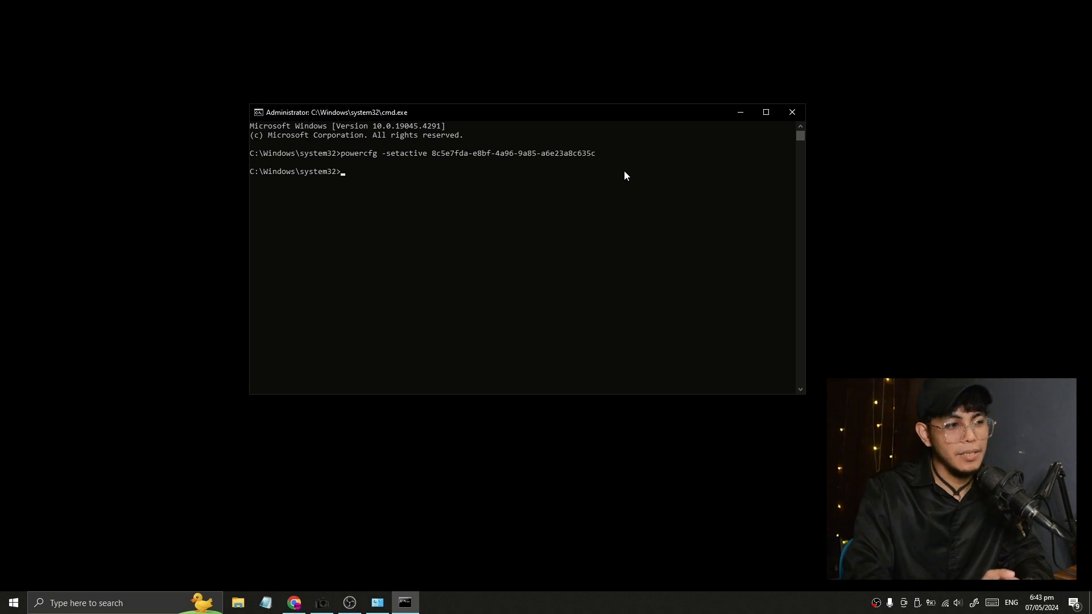
click(792, 112)
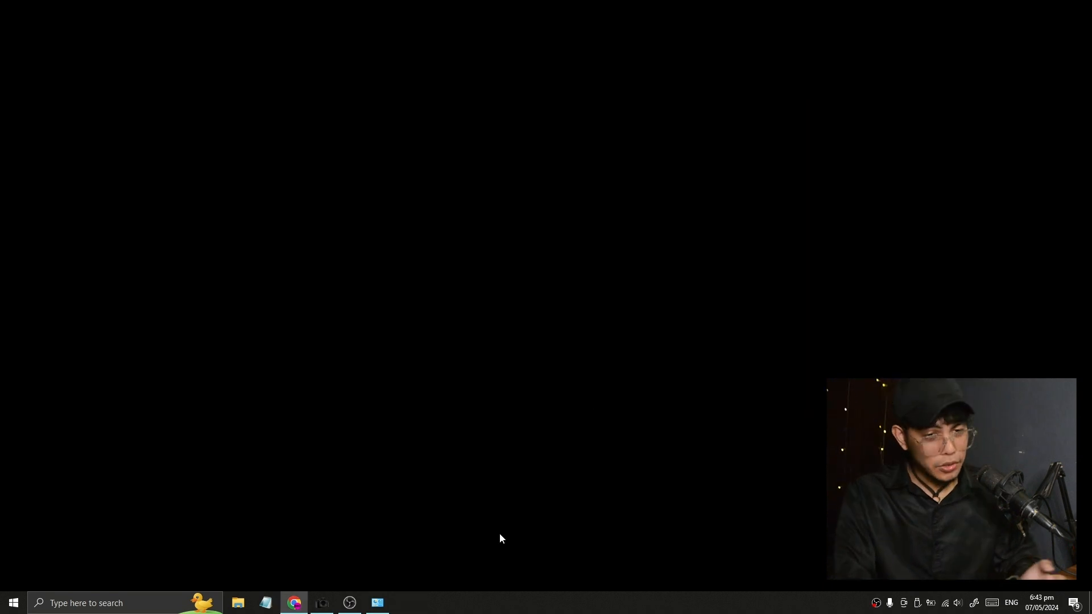
click(378, 609)
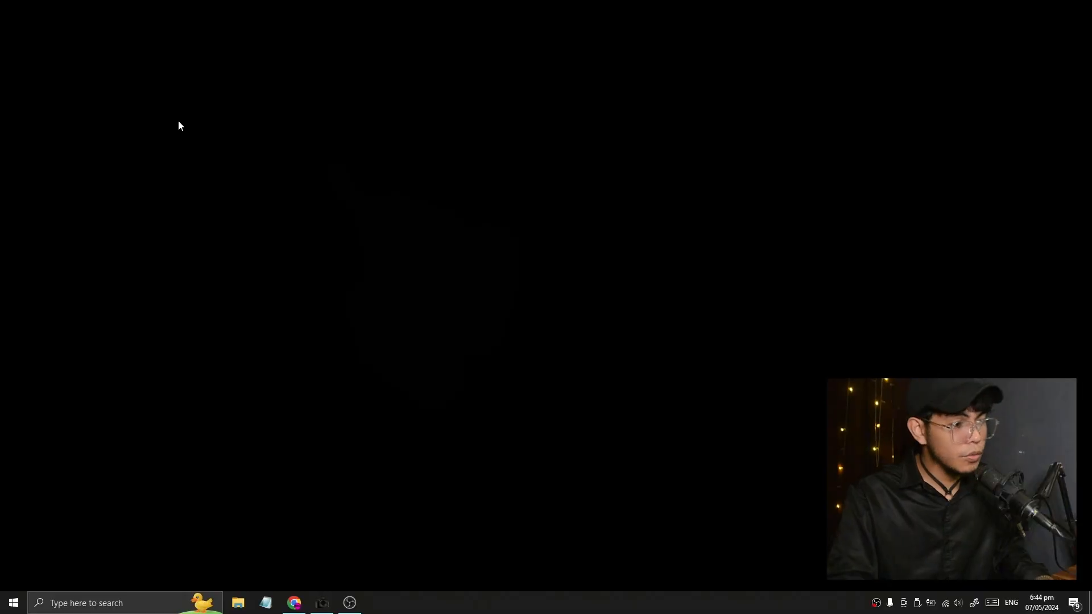
Open the Diagnostics & feedback page in the Privacy section of Windows Settings and review its diagnostic data options
click(13, 603)
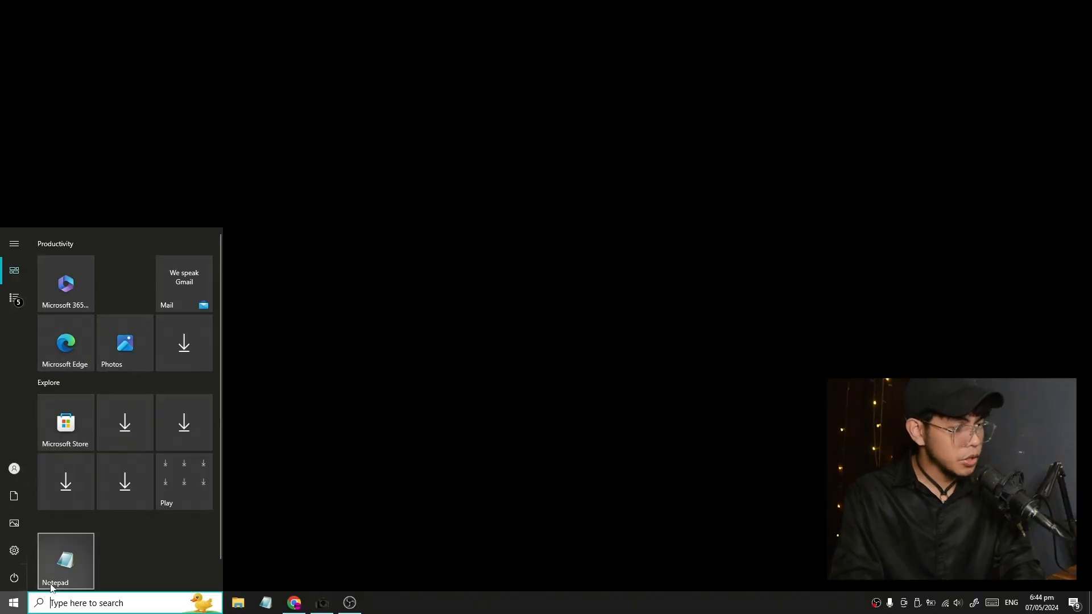
click(25, 557)
click(360, 310)
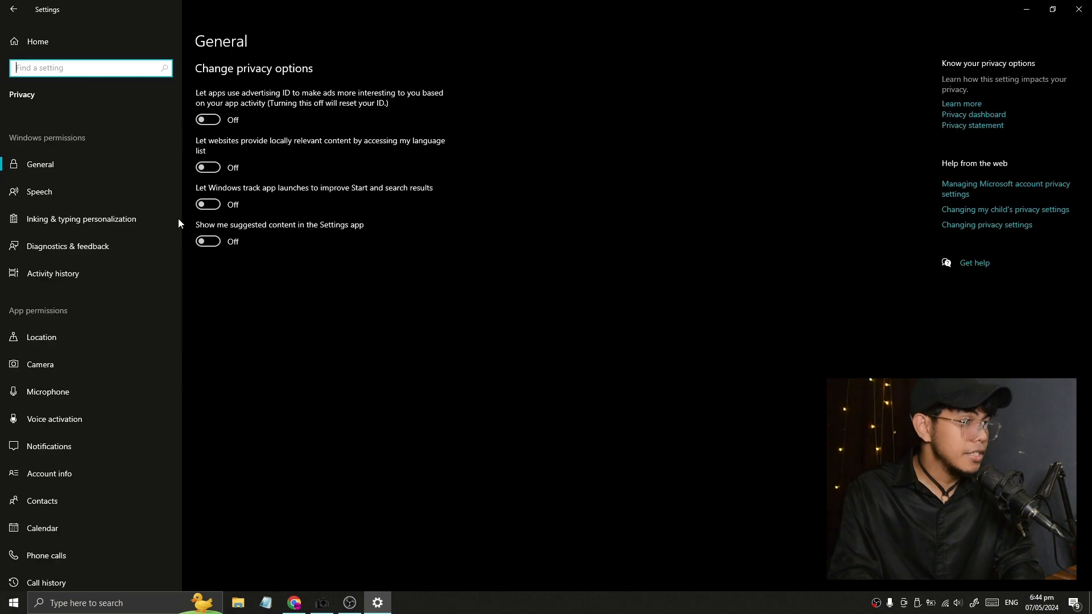
click(60, 244)
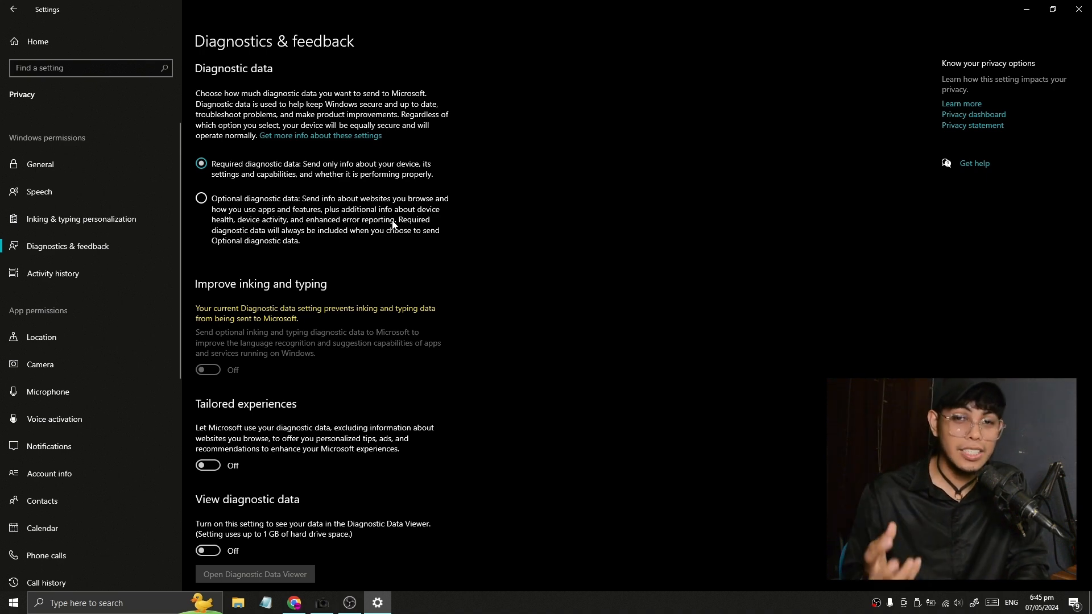
scroll(392, 224, down, 4)
scroll(512, 159, up, 4)
scroll(398, 155, down, 2)
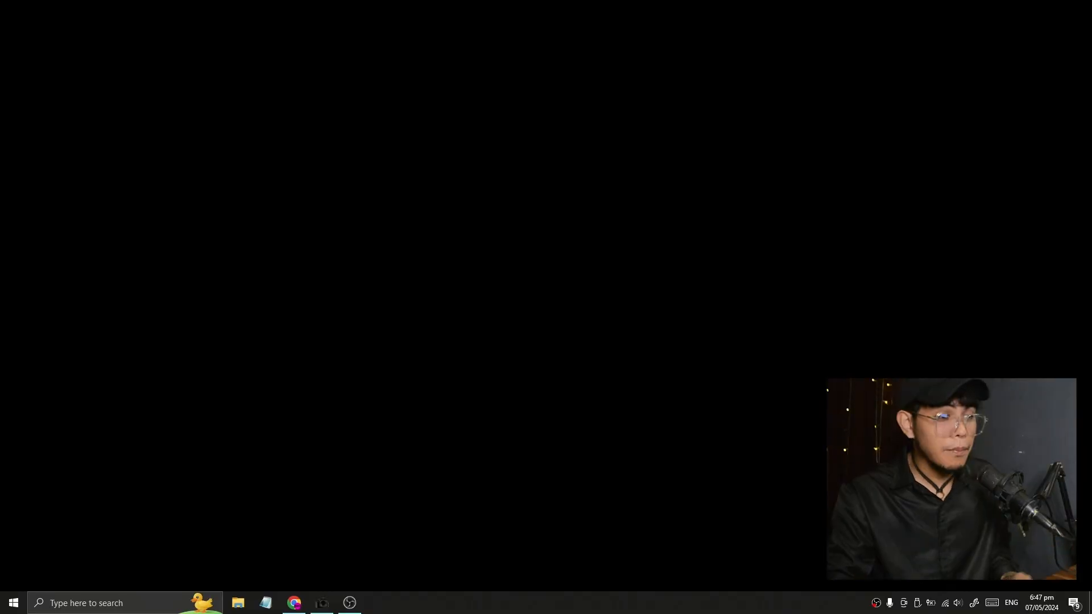
Review the status of the startup apps in Task Manager, and close it
key(ctrl+shift+Escape)
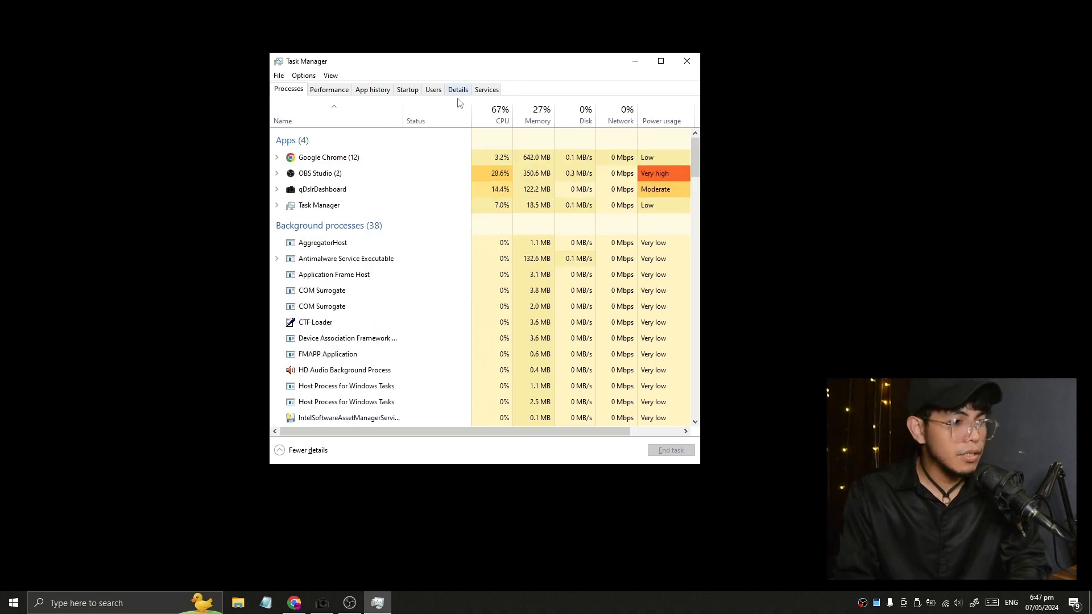
click(407, 89)
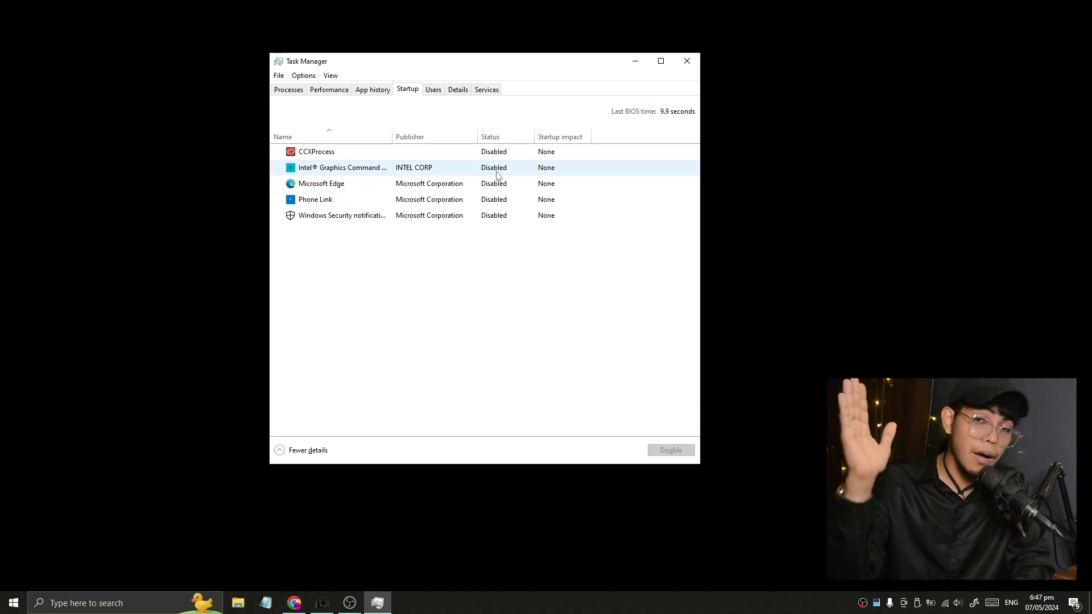
click(692, 65)
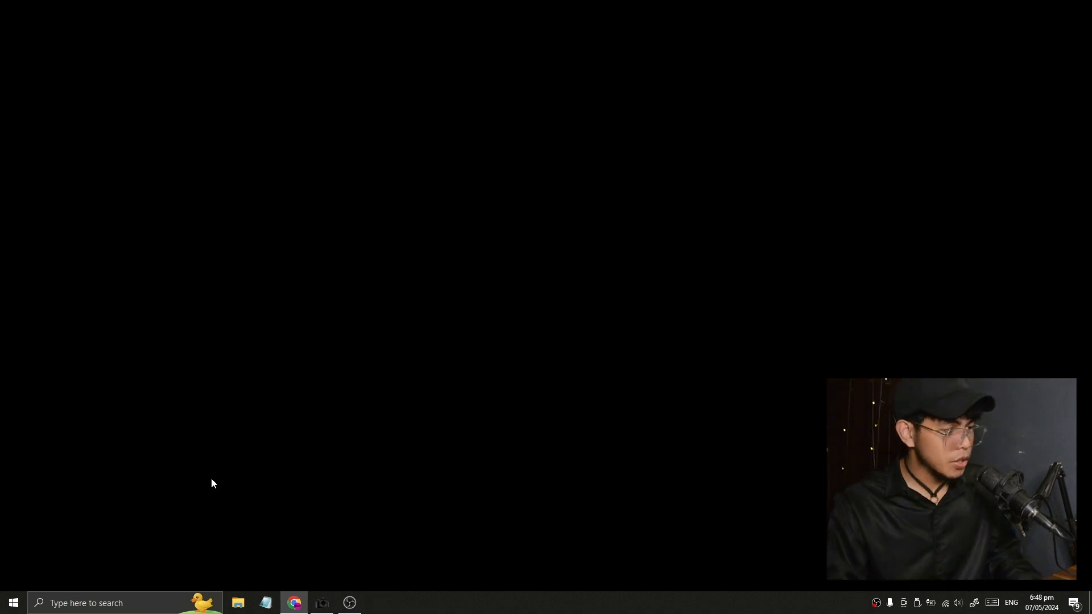
Search Windows for "view", open View advanced system settings and move the System Properties window toward the middle of the desktop
key(super)
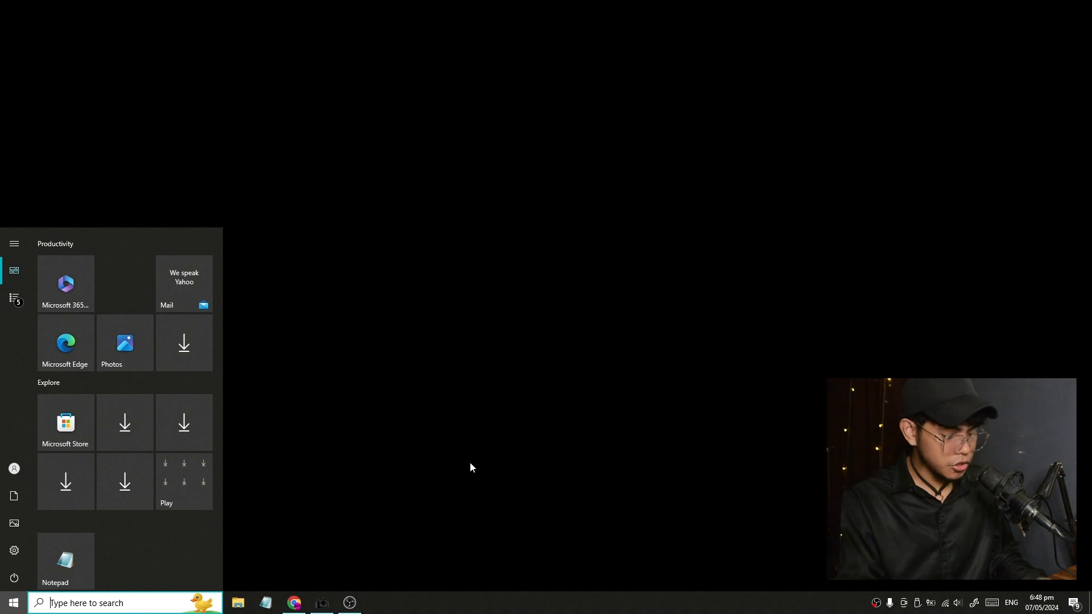
text(view)
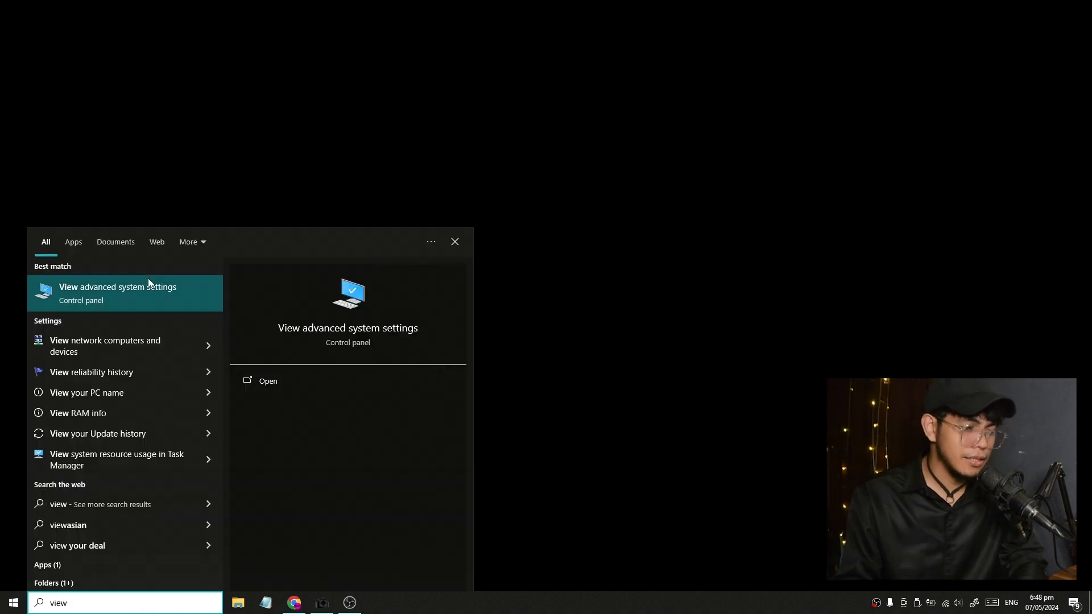
click(111, 285)
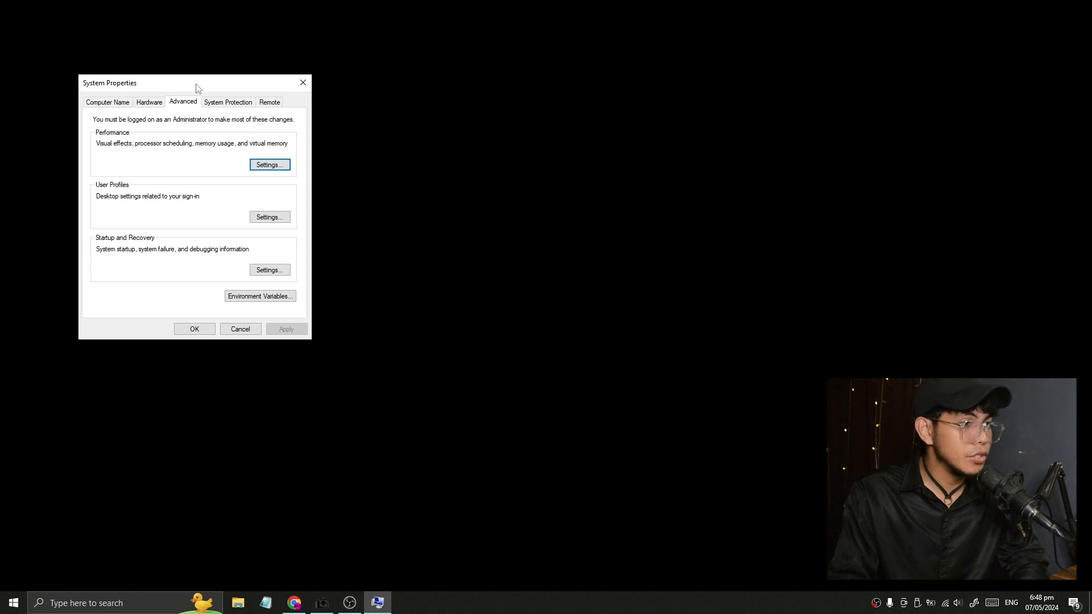
drag(187, 85, 573, 128)
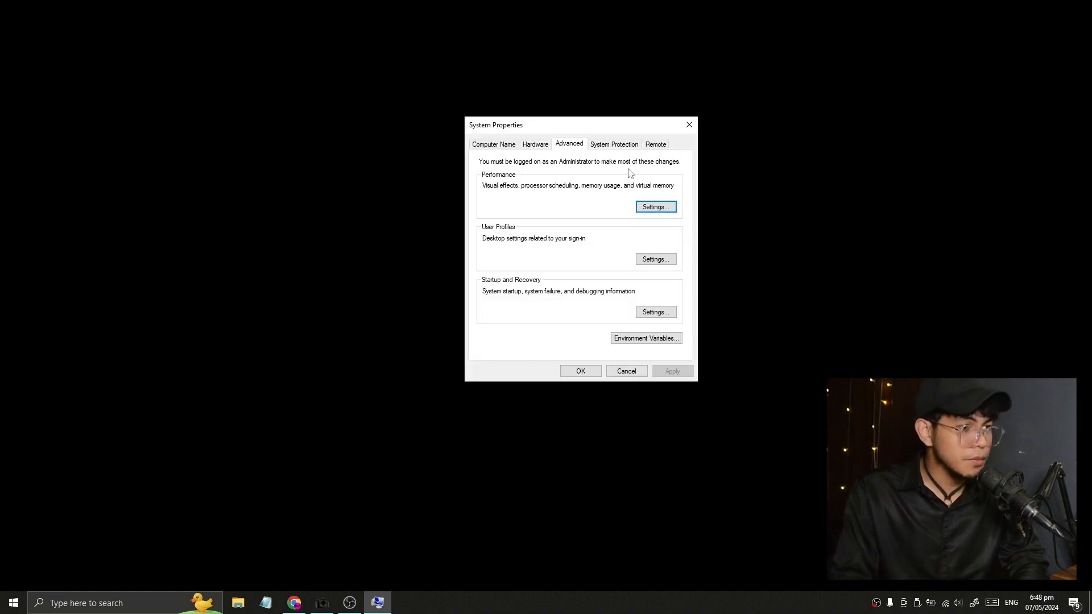
Confirm Performance Options with Custom visual effects limited to thumbnails instead of icons and smooth screen font edges, and close System Properties
click(501, 147)
click(539, 150)
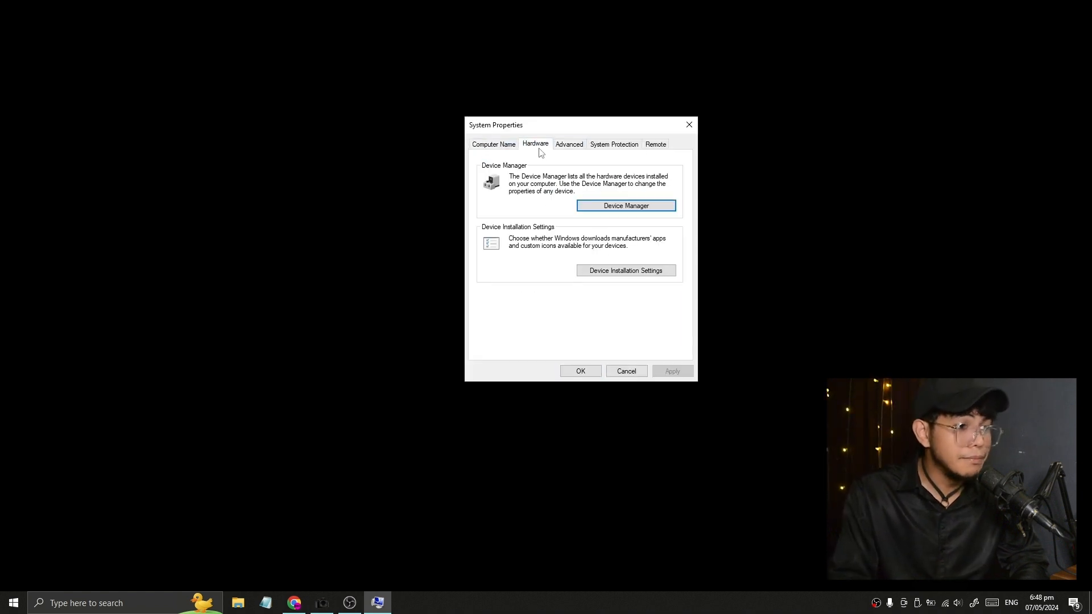
click(570, 151)
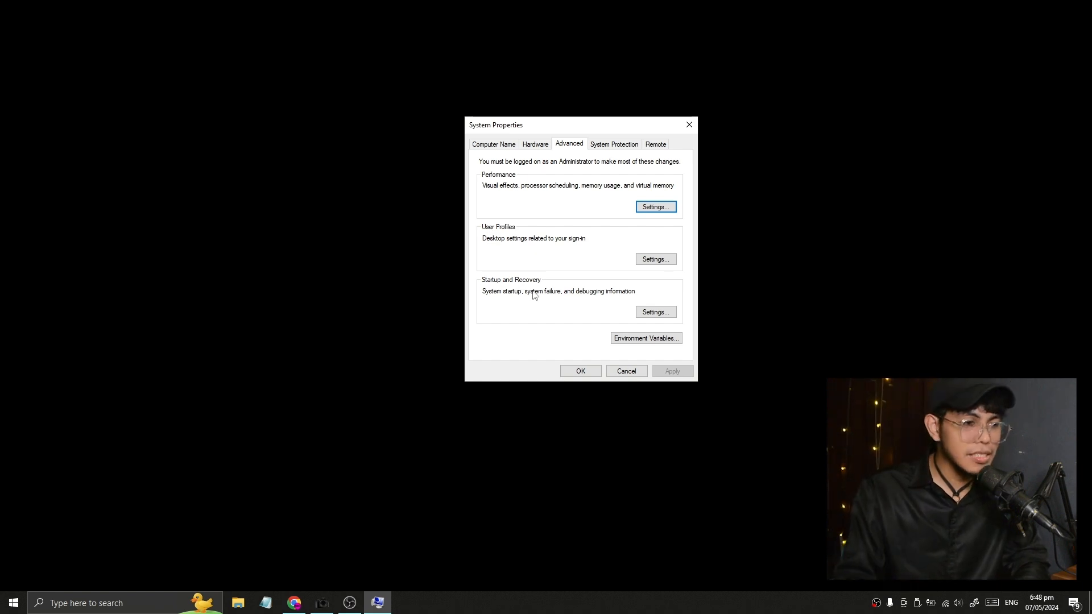
click(665, 215)
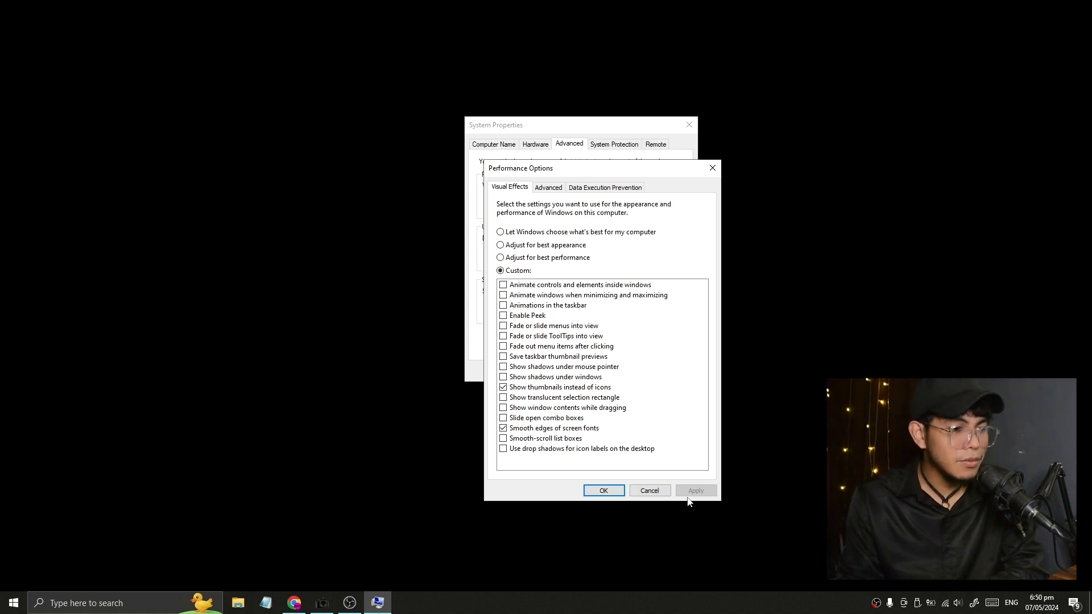
click(603, 490)
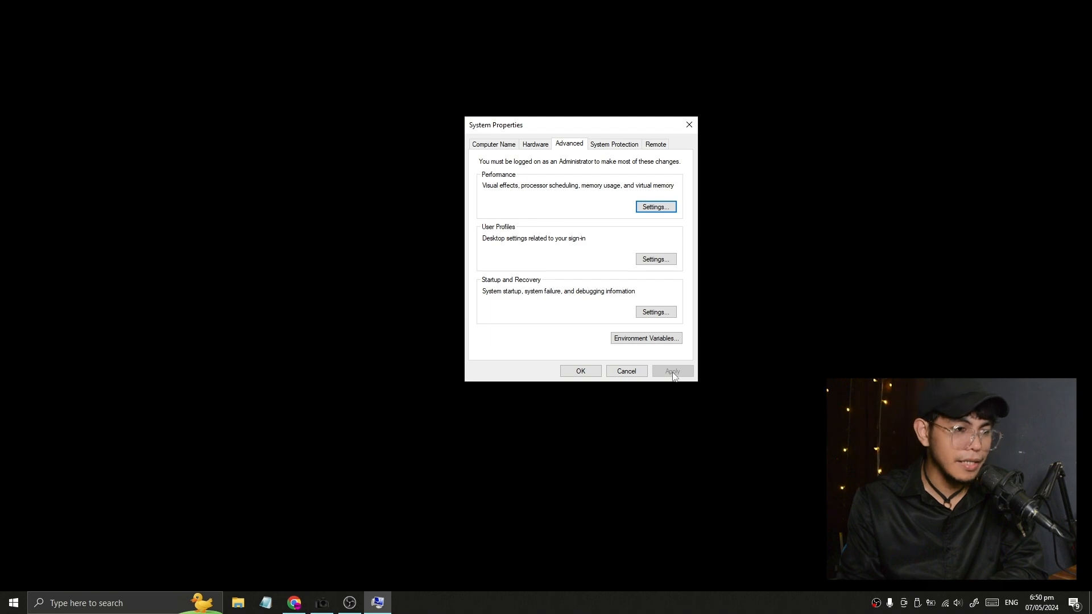
click(590, 373)
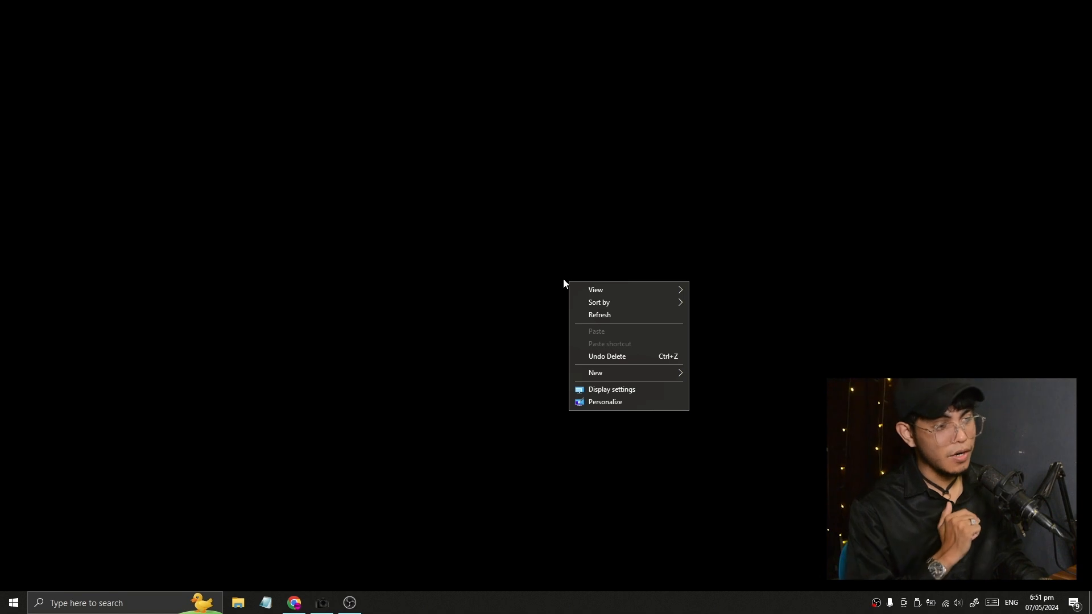
Launch the Registry Editor by running "regedit" and open the HKEY_CURRENT_USER\Control Panel\Mouse key
key(super+r)
click(109, 529)
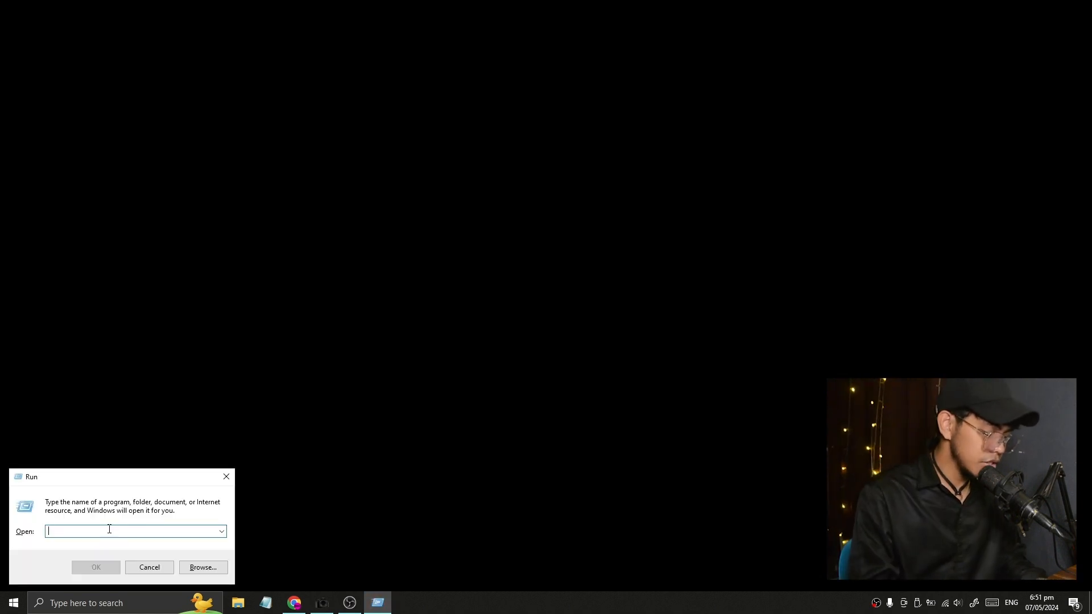
text(regedit)
key(Return)
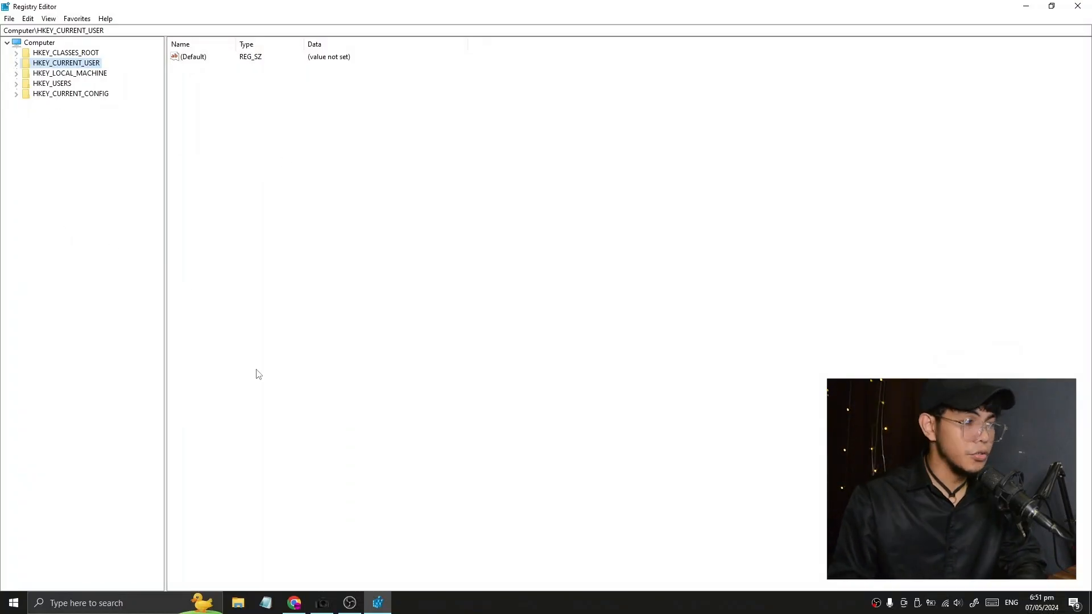
double_click(69, 64)
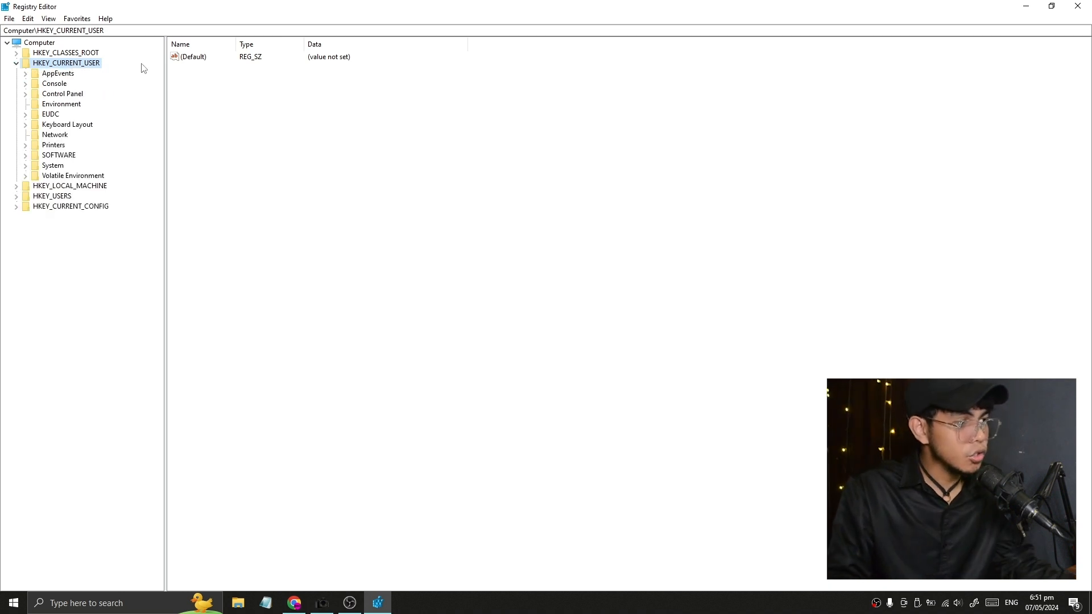
click(39, 94)
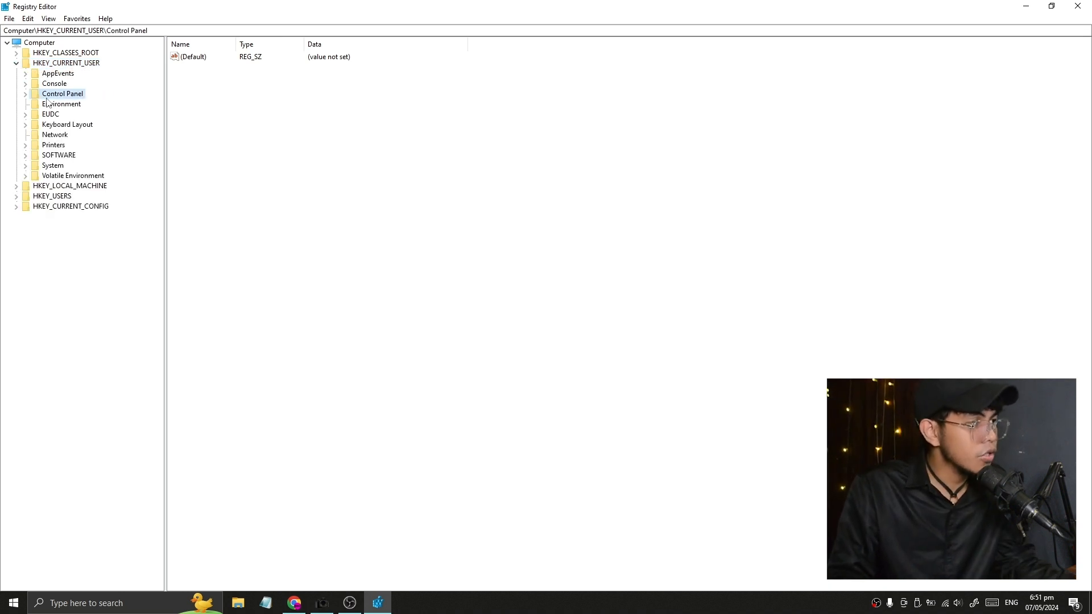
click(26, 94)
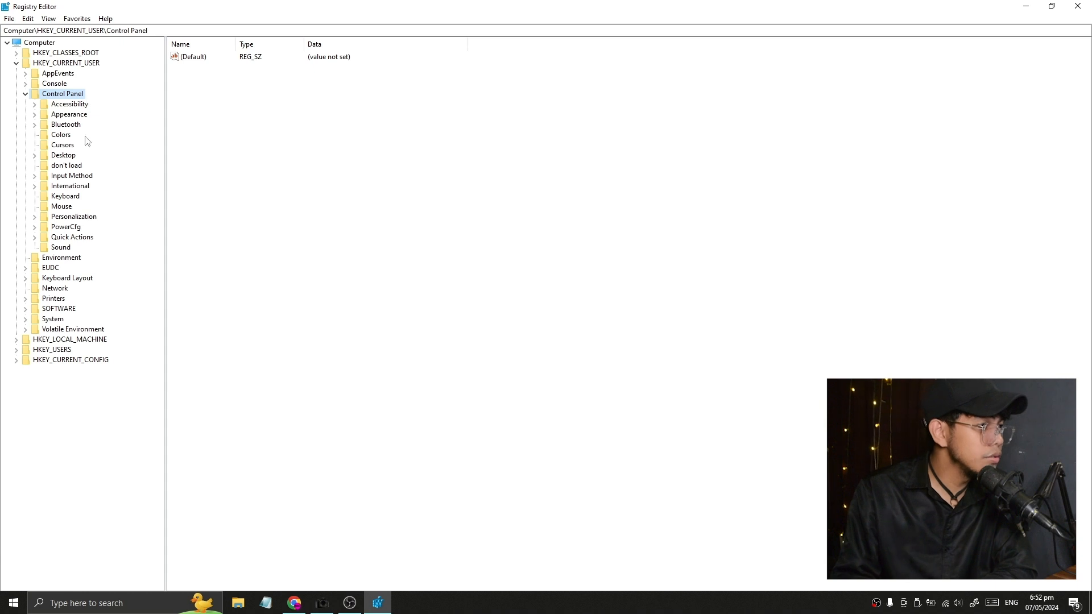
click(62, 206)
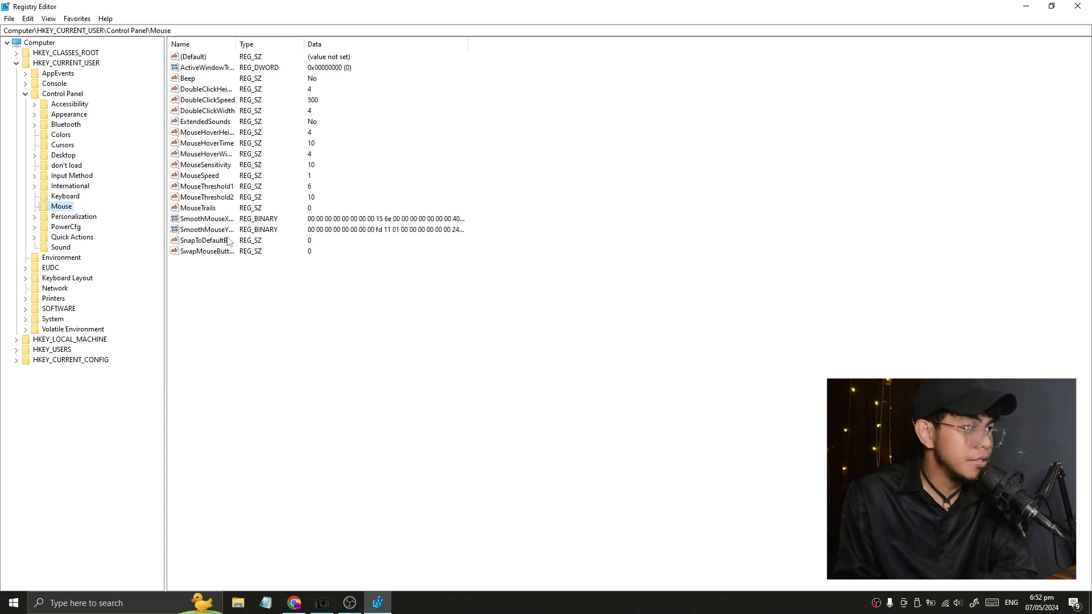
Open the MouseHoverTime value of the Mouse key to check its data, and close it without editing
click(208, 144)
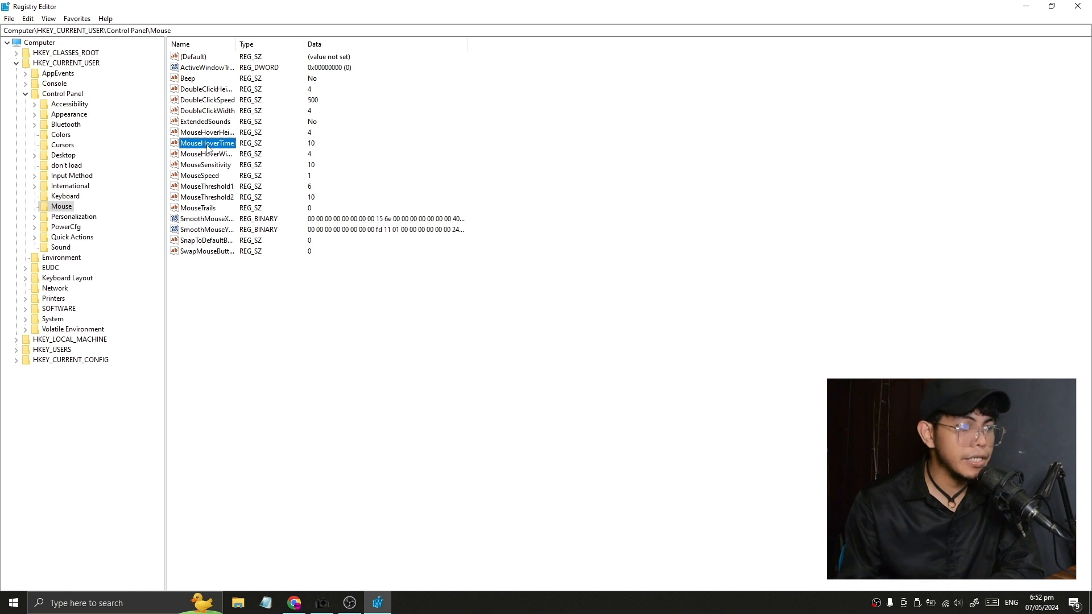
double_click(208, 145)
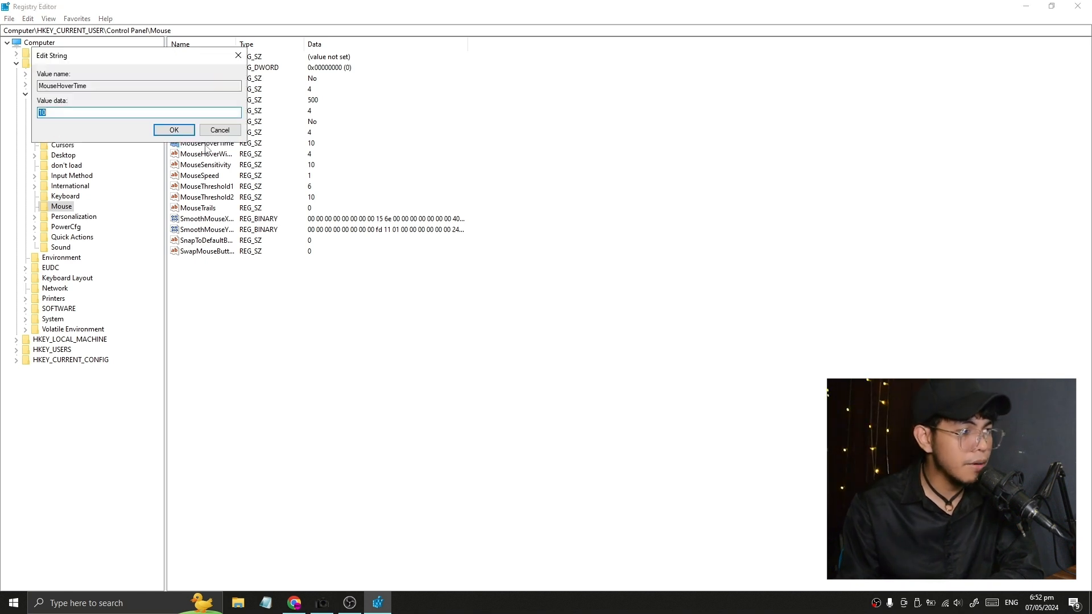
click(65, 112)
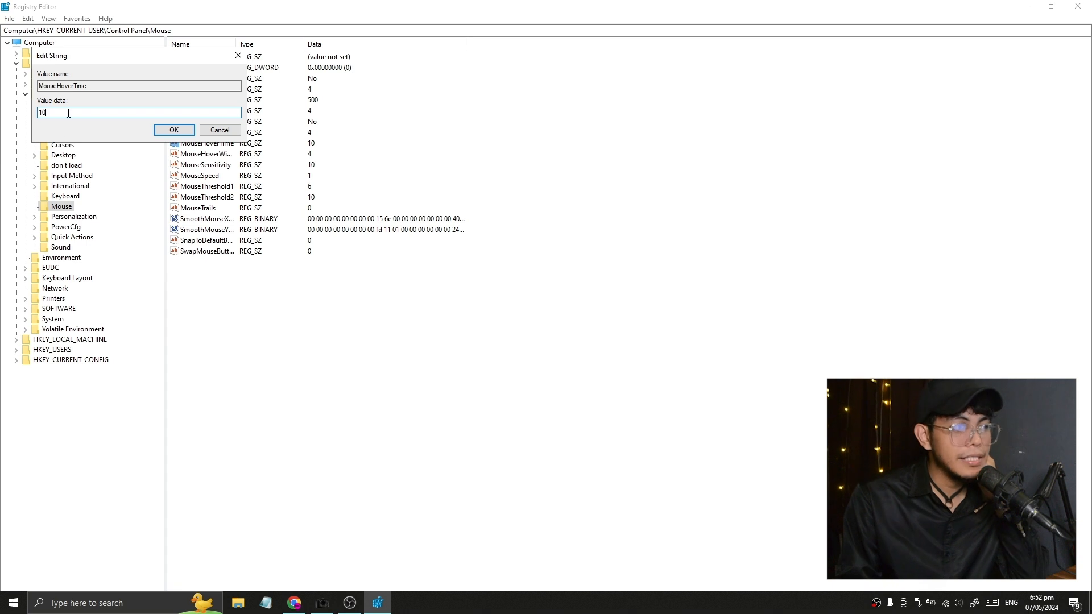
double_click(69, 113)
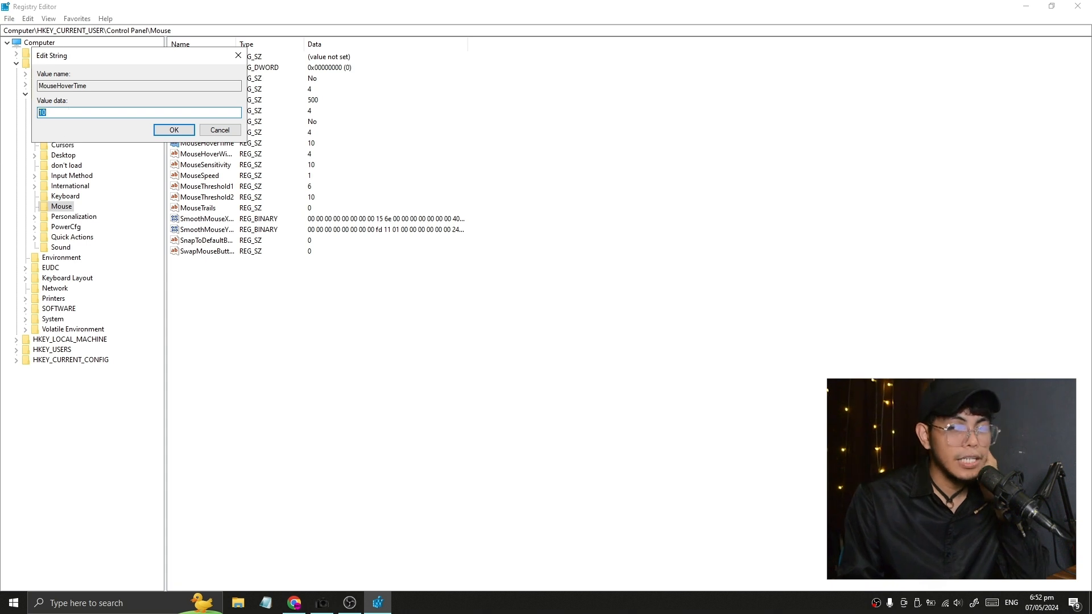
click(203, 132)
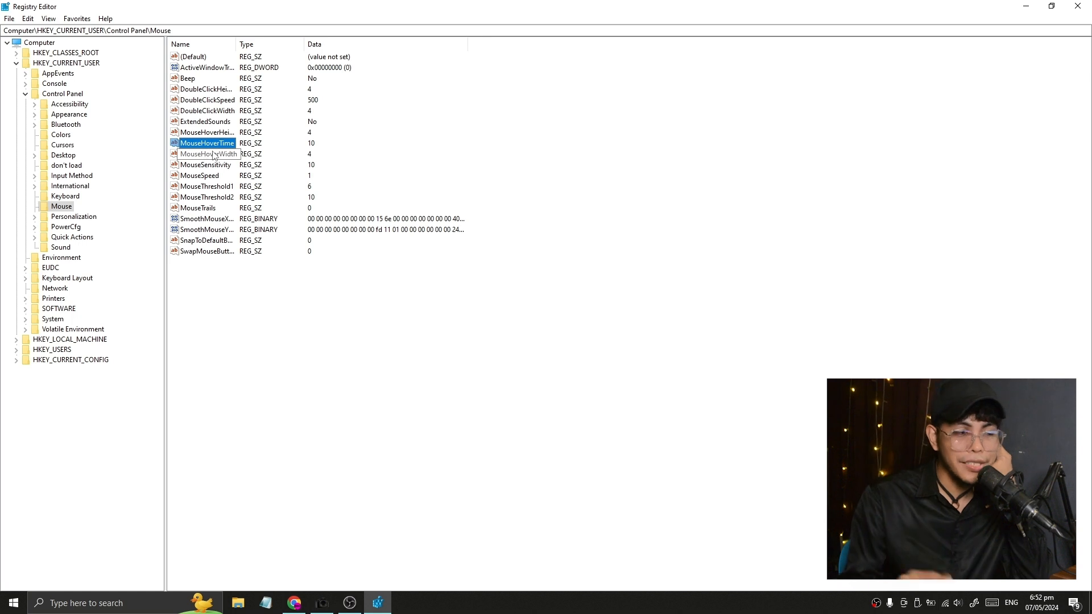
click(390, 380)
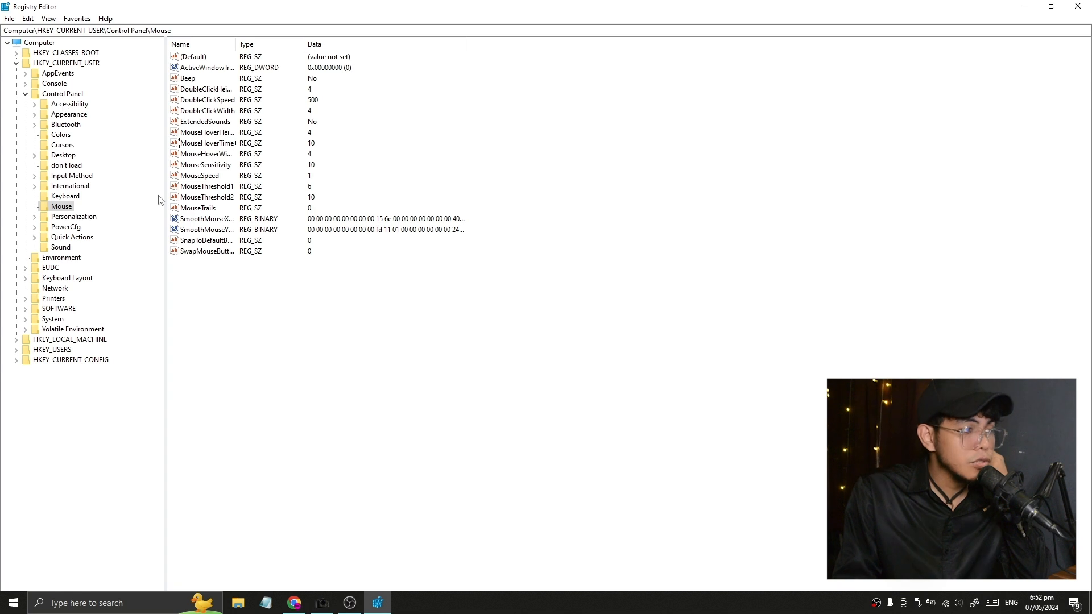
Confirm MenuShowDelay with value data 10 in the HKEY_CURRENT_USER\Control Panel\Desktop key, and close the Registry Editor
click(34, 154)
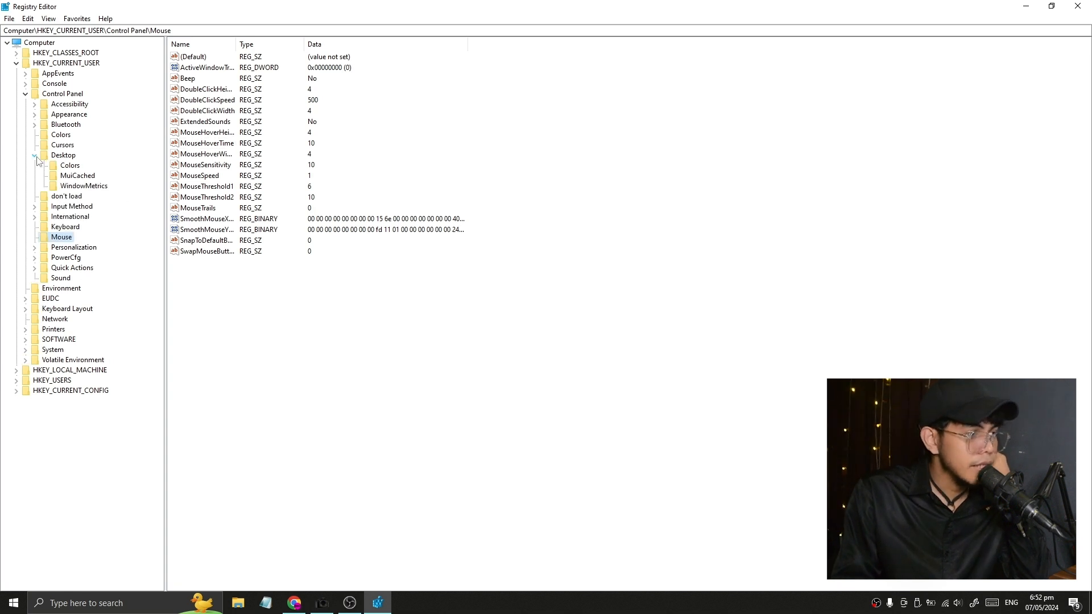
click(62, 155)
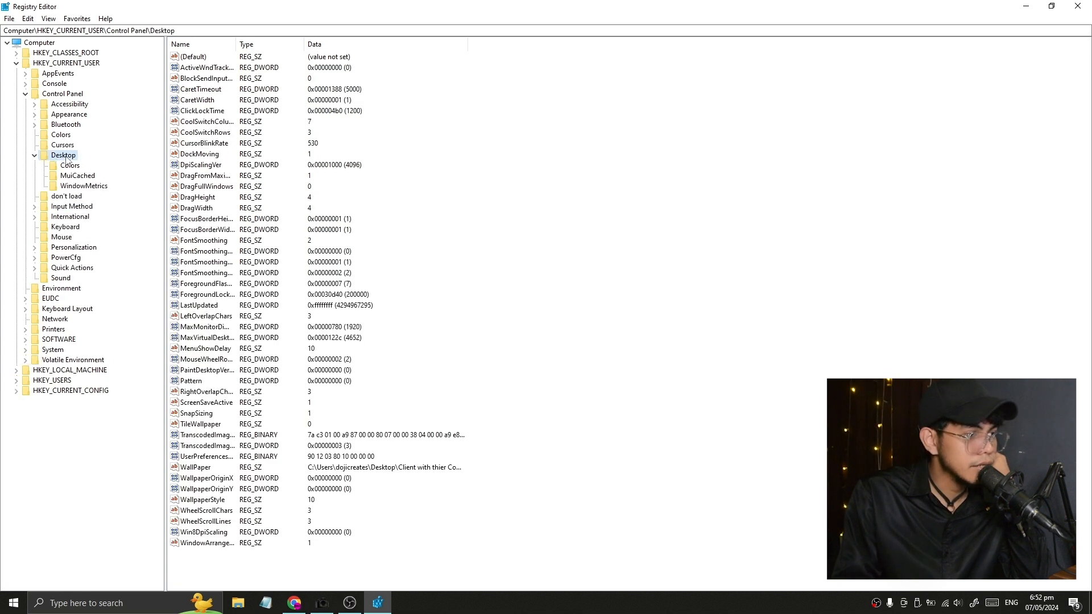
click(220, 349)
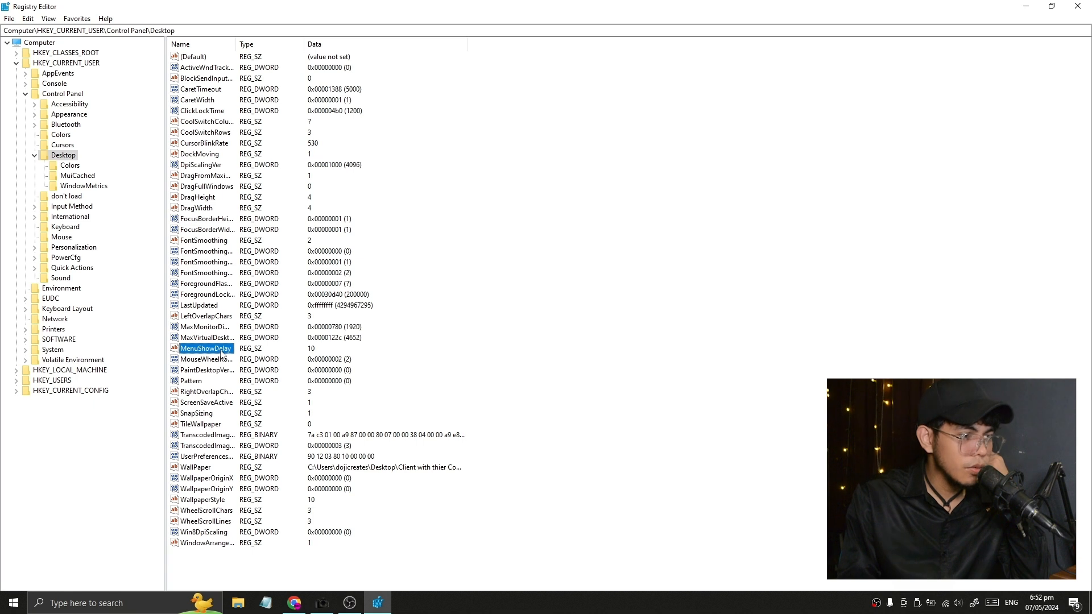
double_click(220, 349)
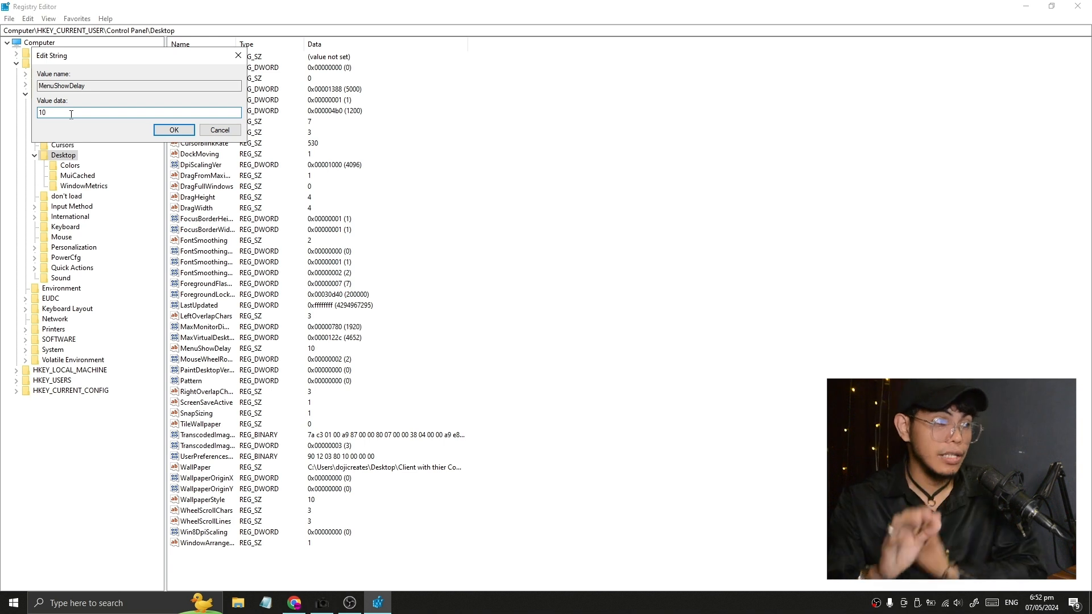
click(174, 130)
click(1084, 12)
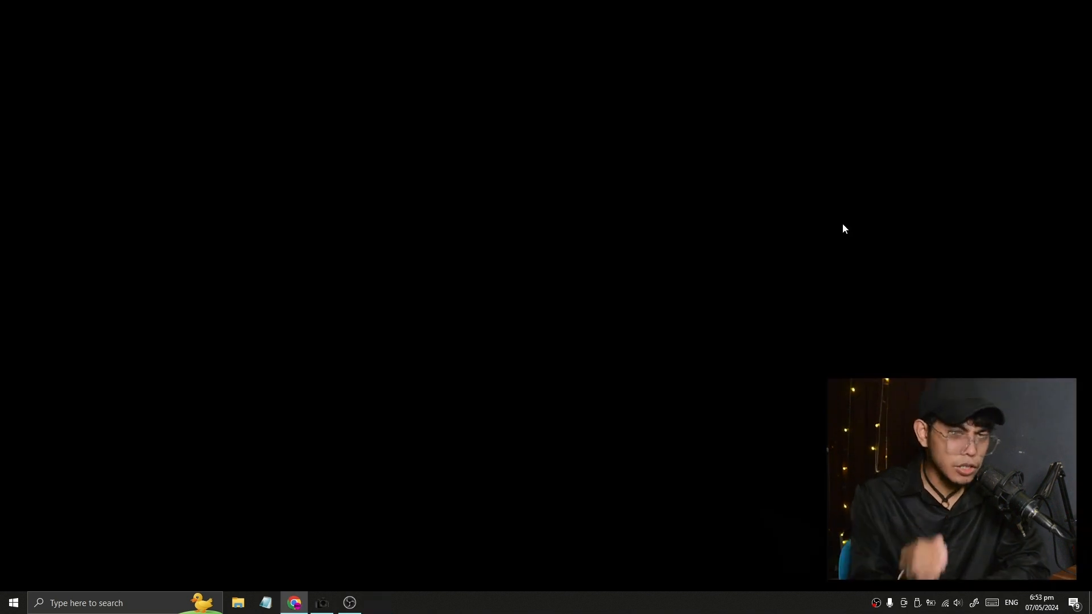
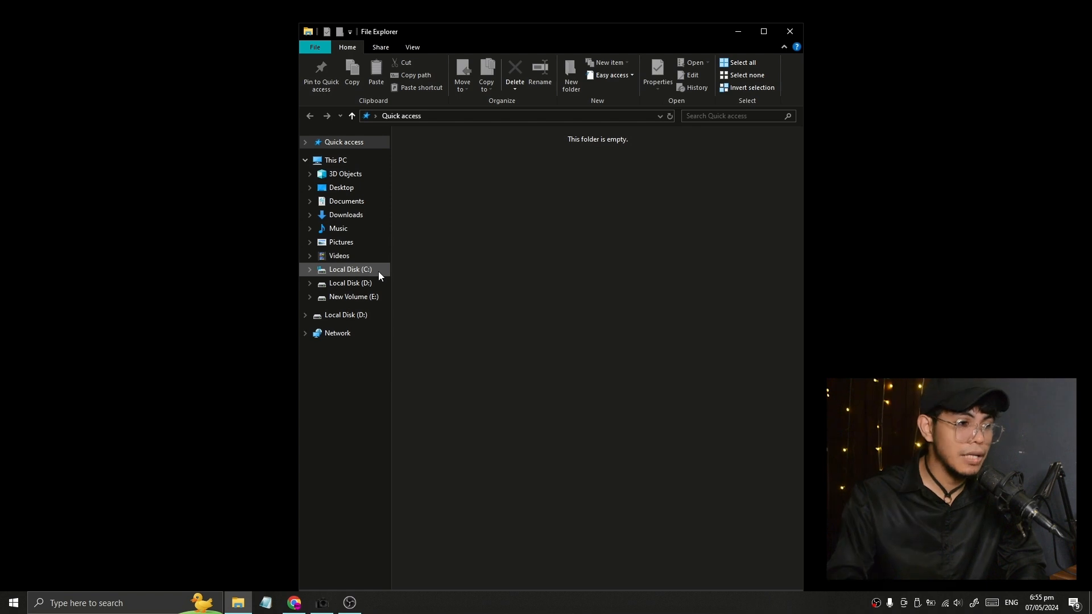
Open the properties of Local Disk (C:), close File Explorer and launch Optimize Drives from the drive's tools
right_click(378, 272)
click(487, 455)
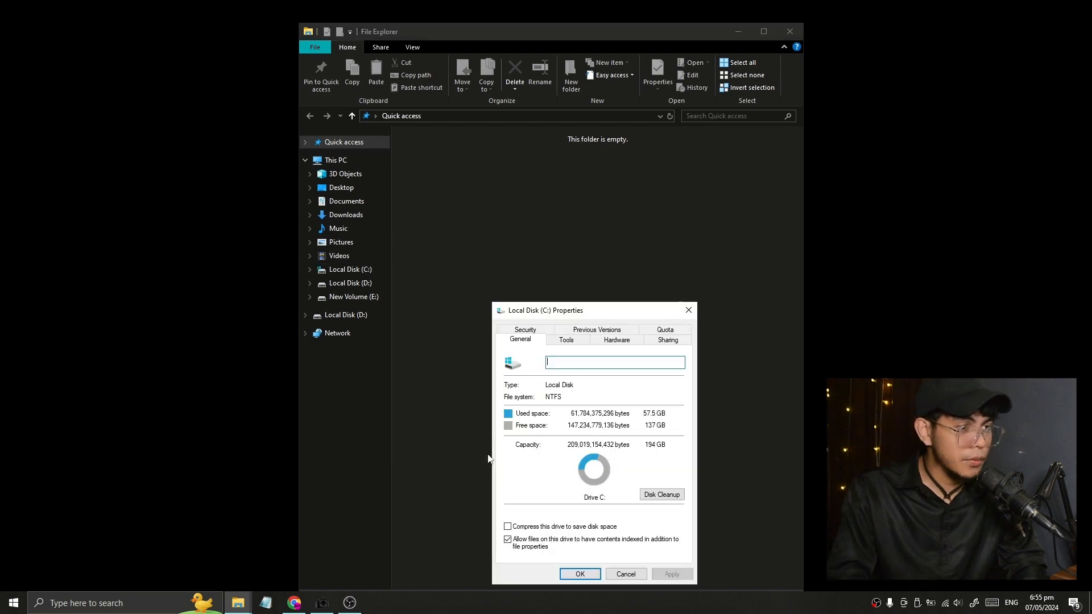
drag(594, 311, 563, 96)
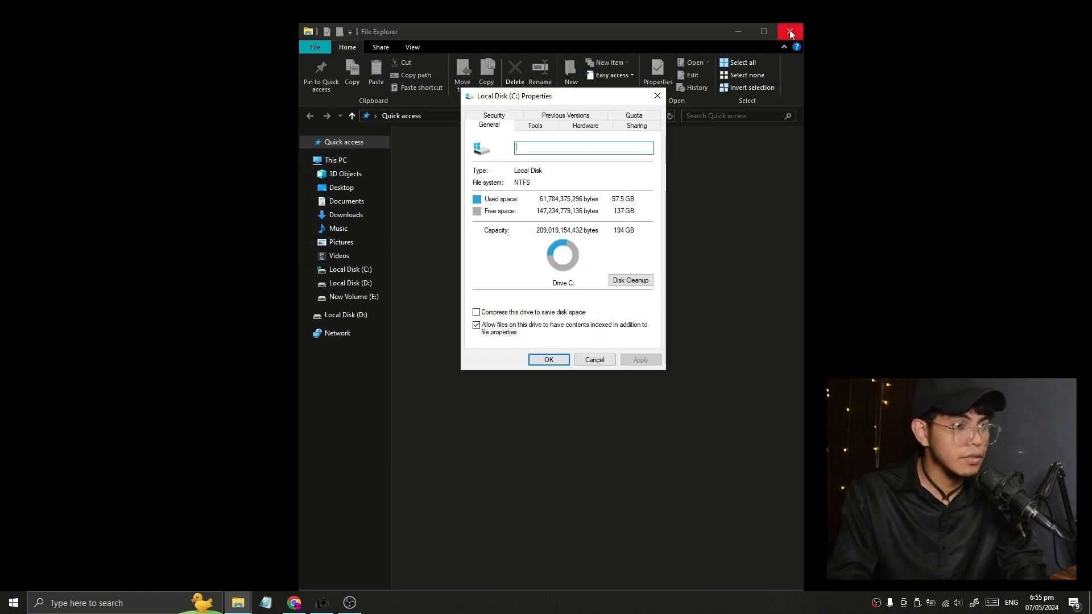
click(791, 33)
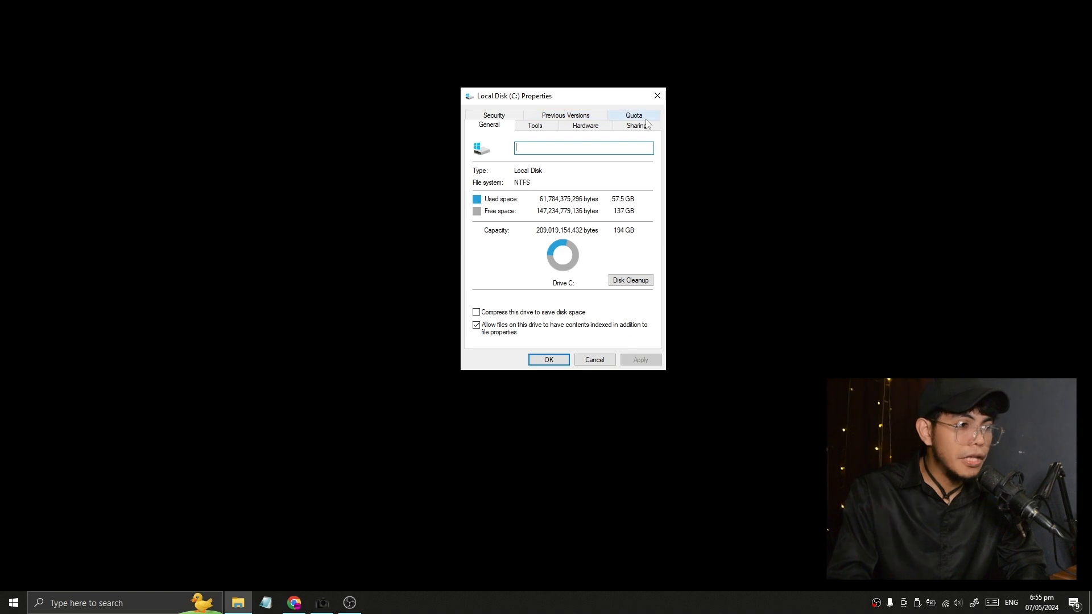
click(537, 126)
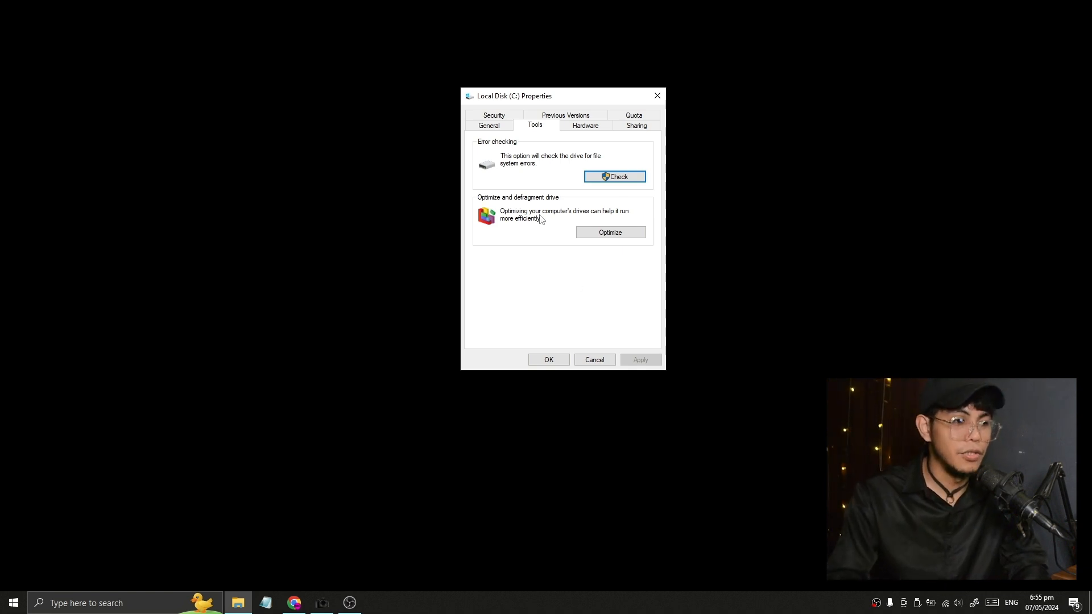
click(629, 234)
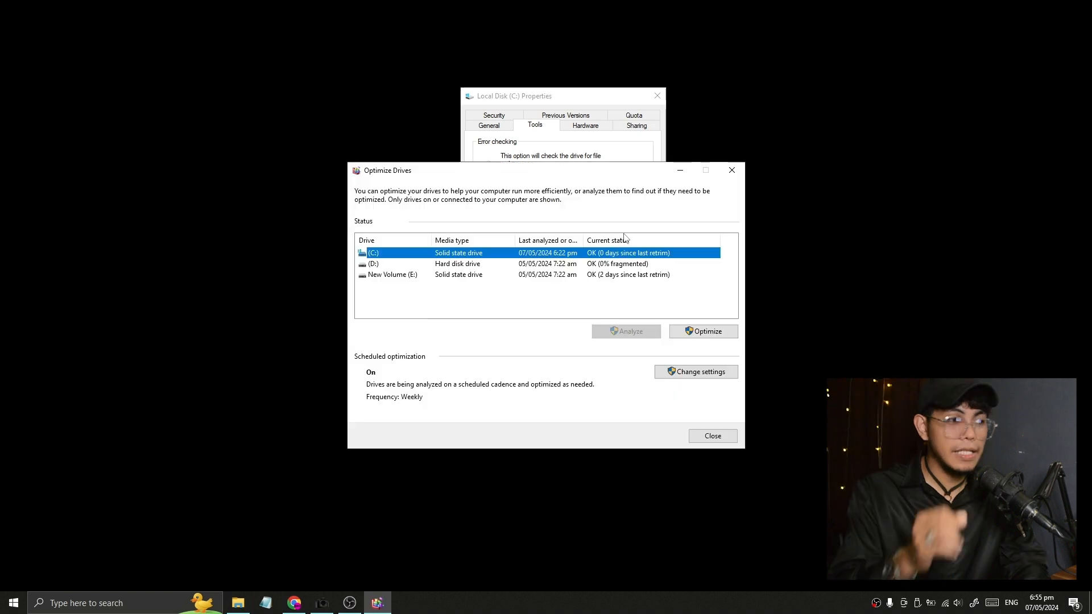
Optimize the C: solid state drive and close Optimize Drives
click(420, 246)
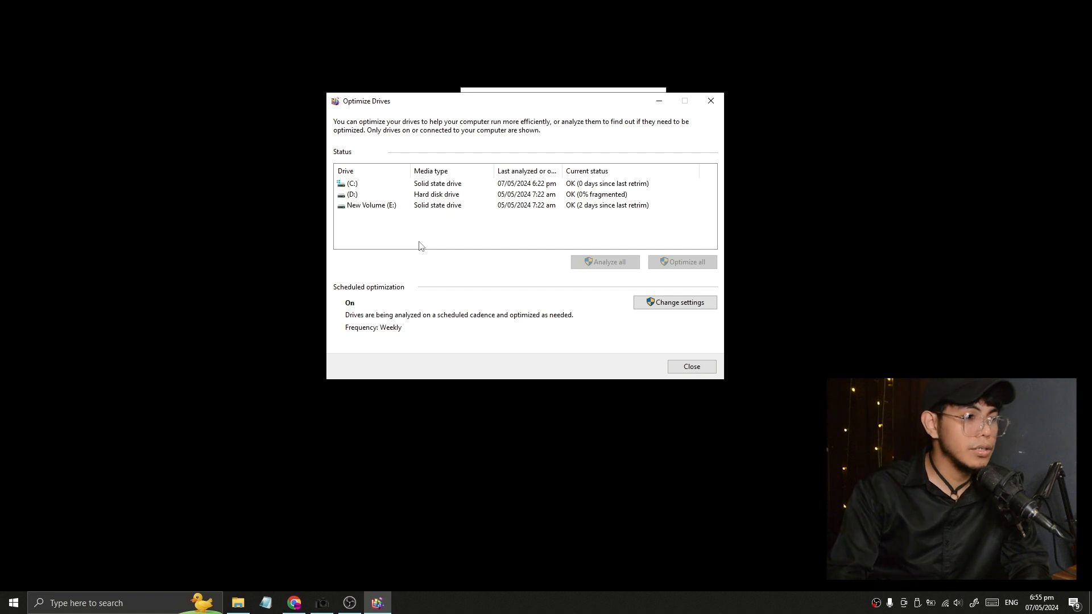
click(350, 186)
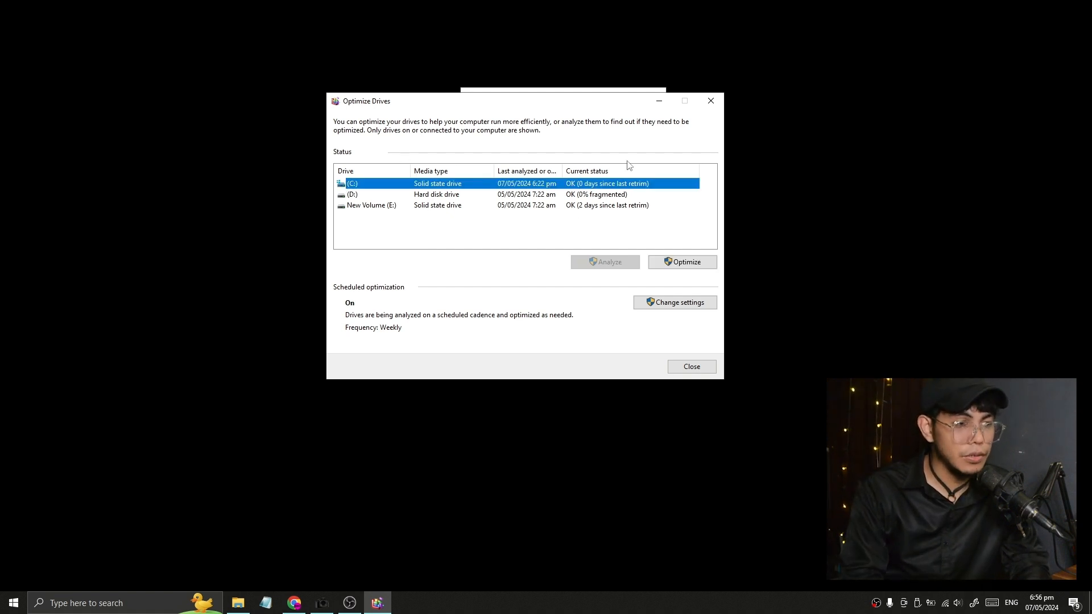
click(689, 265)
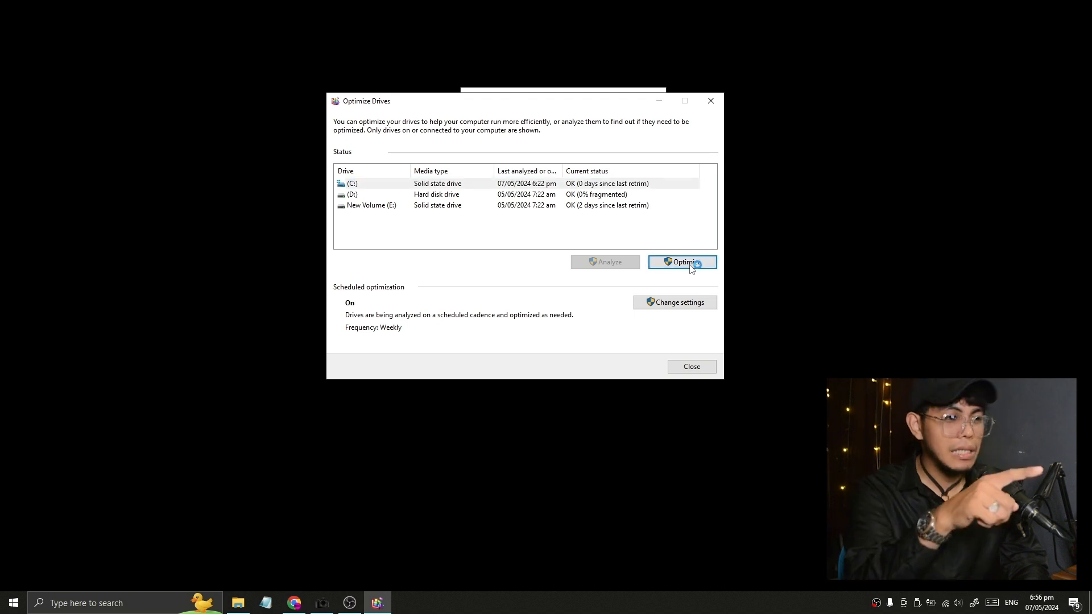
click(639, 235)
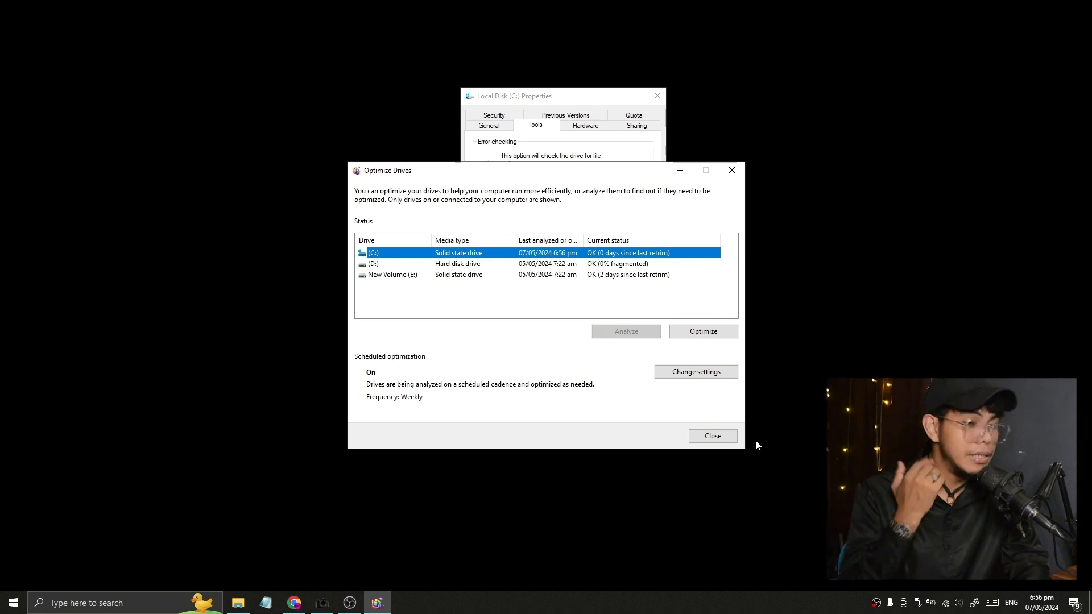
click(730, 434)
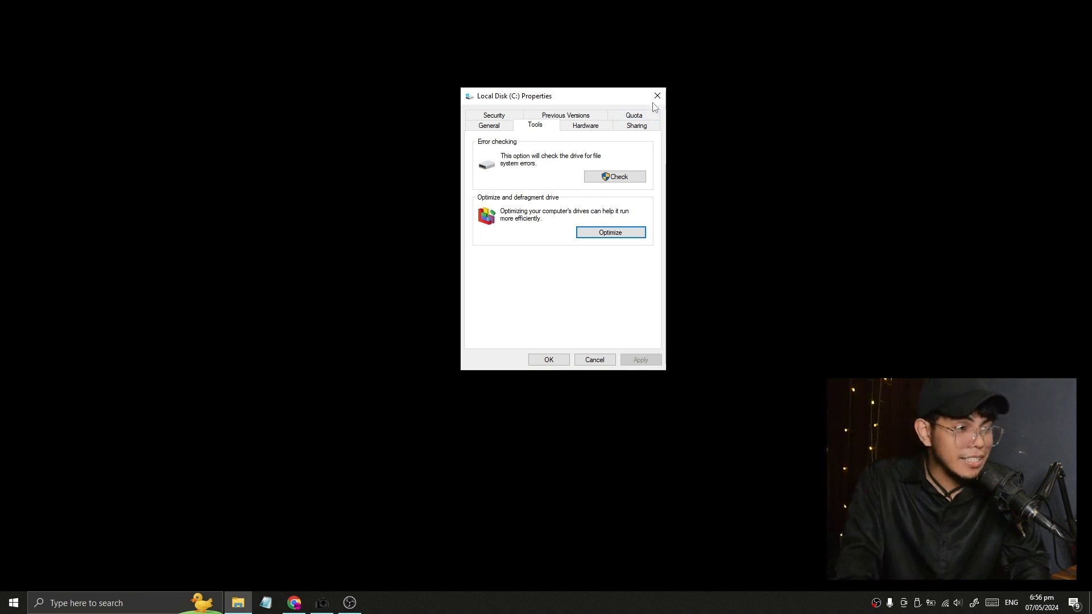
Launch Disk Cleanup from the general properties of drive C: and extend the scan to system files
click(498, 128)
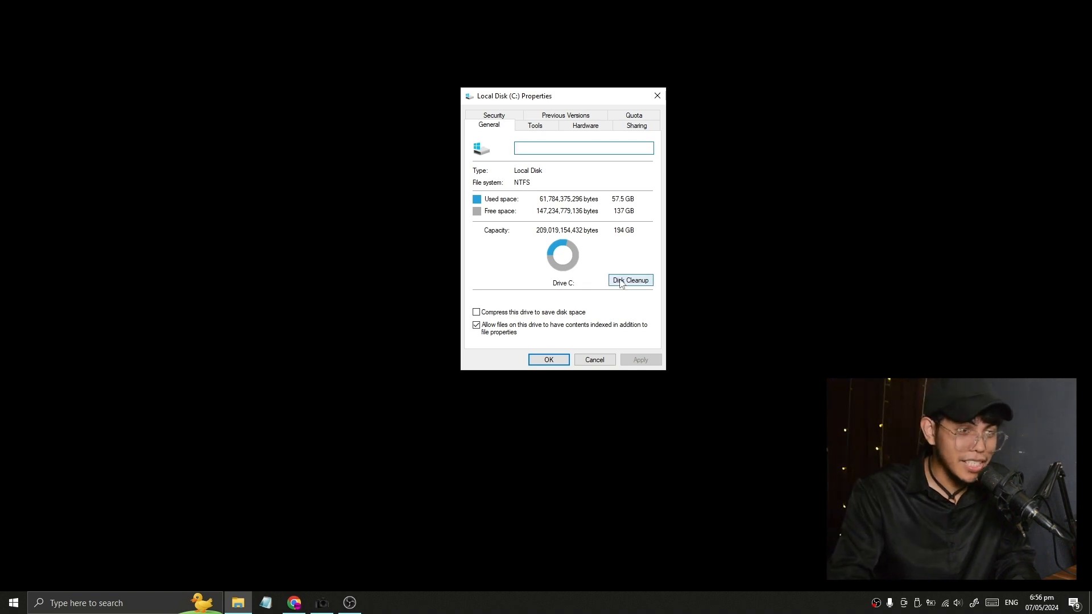
click(640, 281)
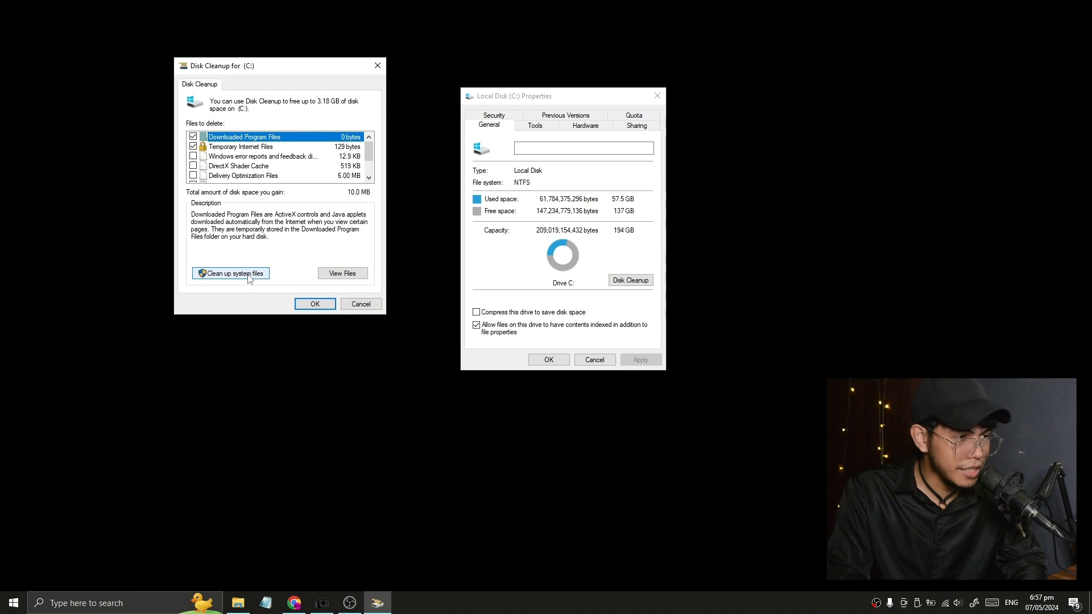
click(248, 274)
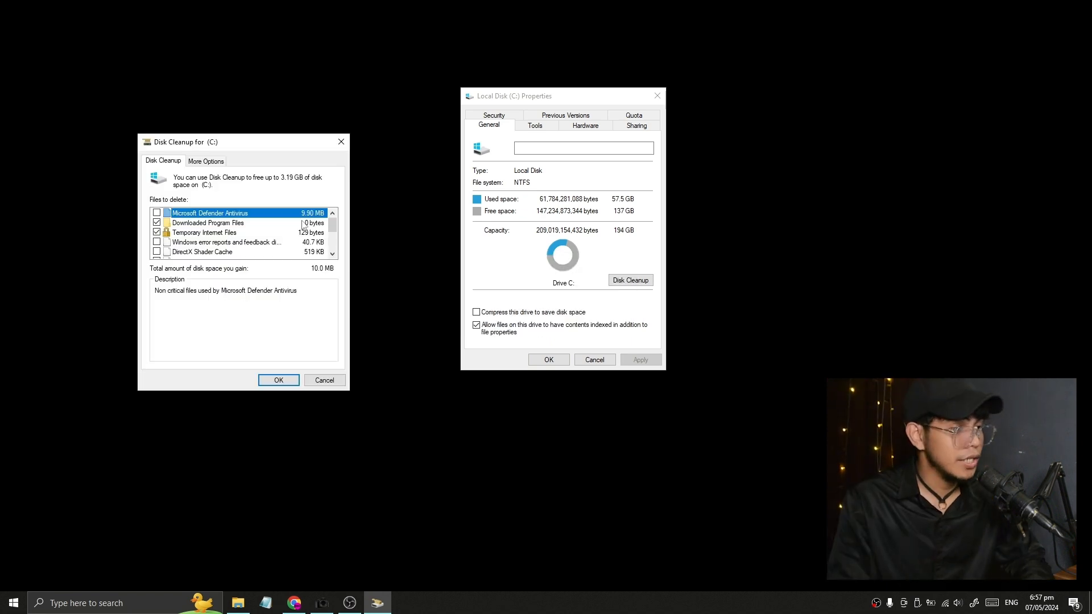
Permanently delete the preselected cleanup files from drive C: and close the drive's properties
scroll(202, 239, down, 1)
scroll(201, 239, up, 1)
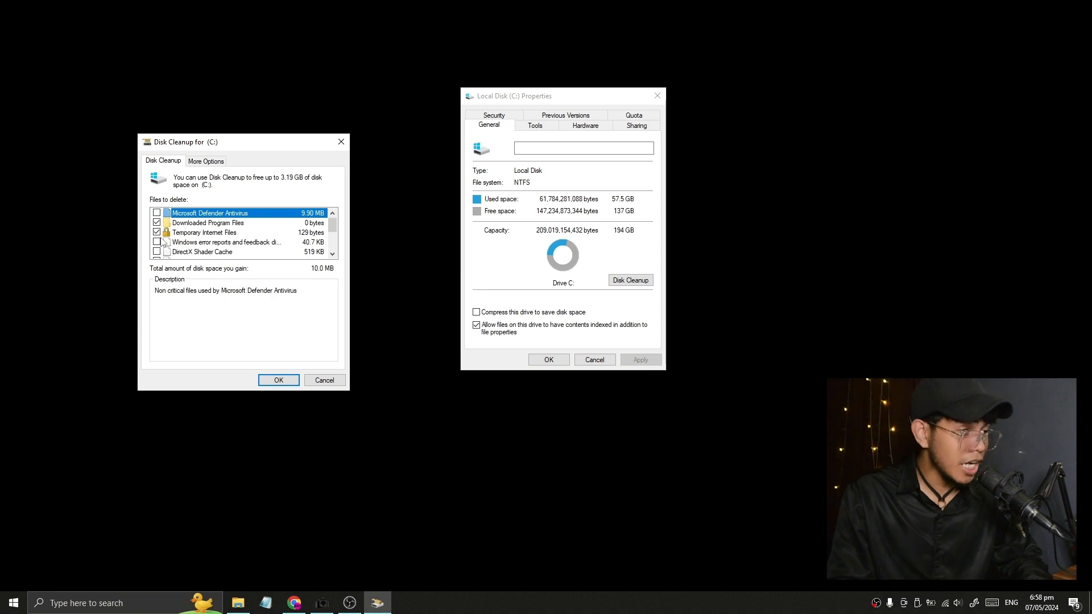
scroll(219, 238, down, 2)
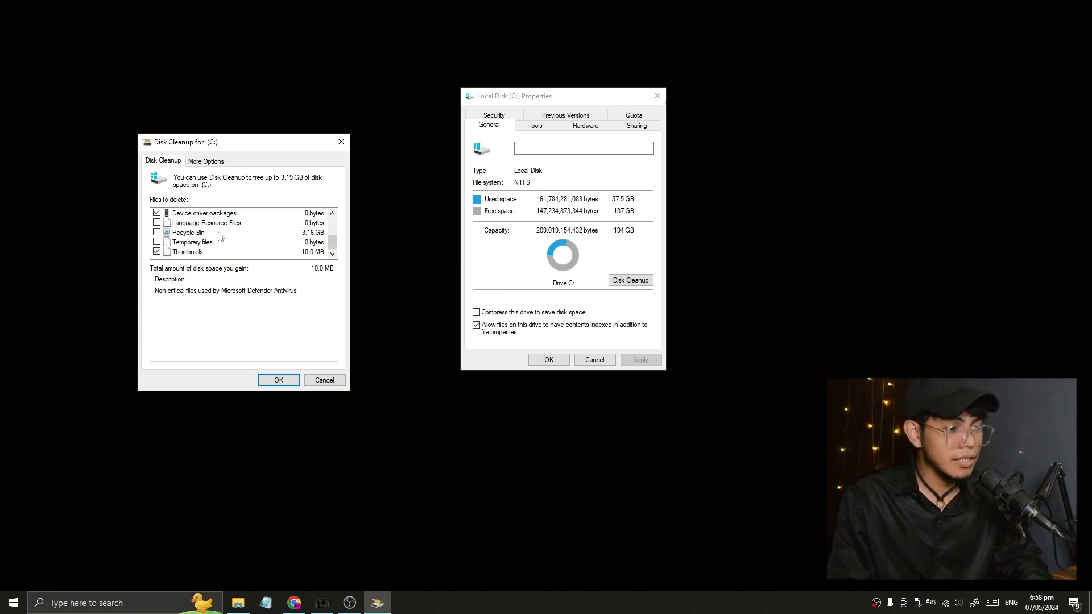
scroll(225, 238, up, 2)
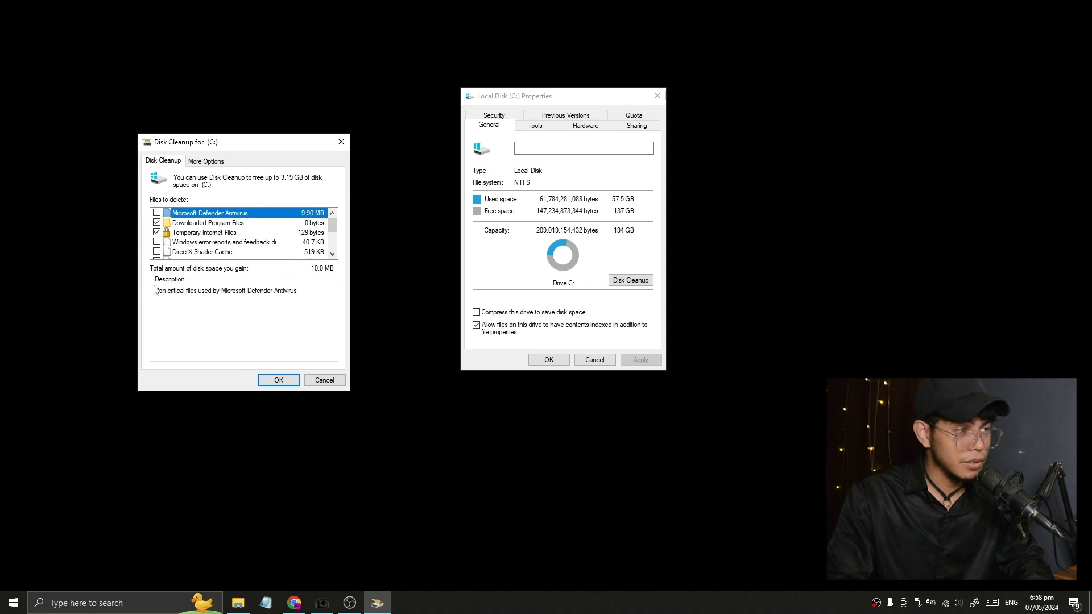
click(279, 381)
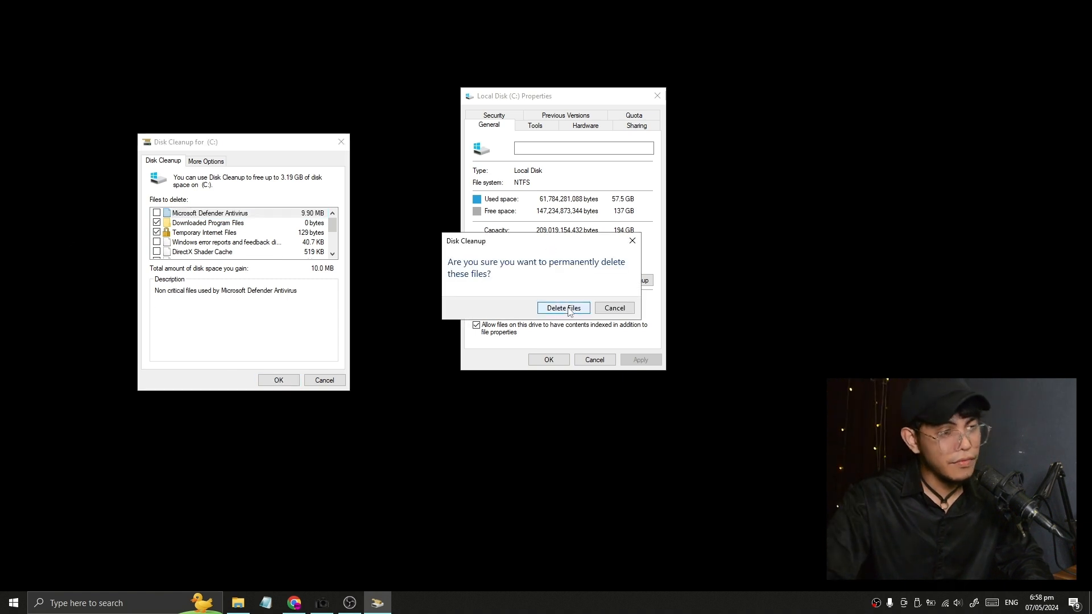
click(563, 309)
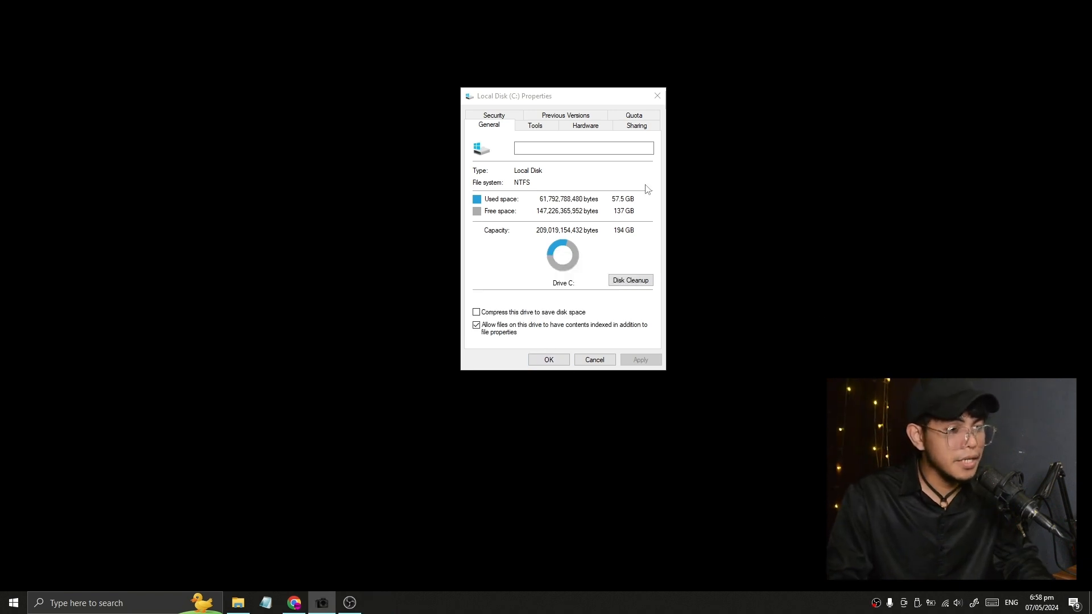
click(557, 358)
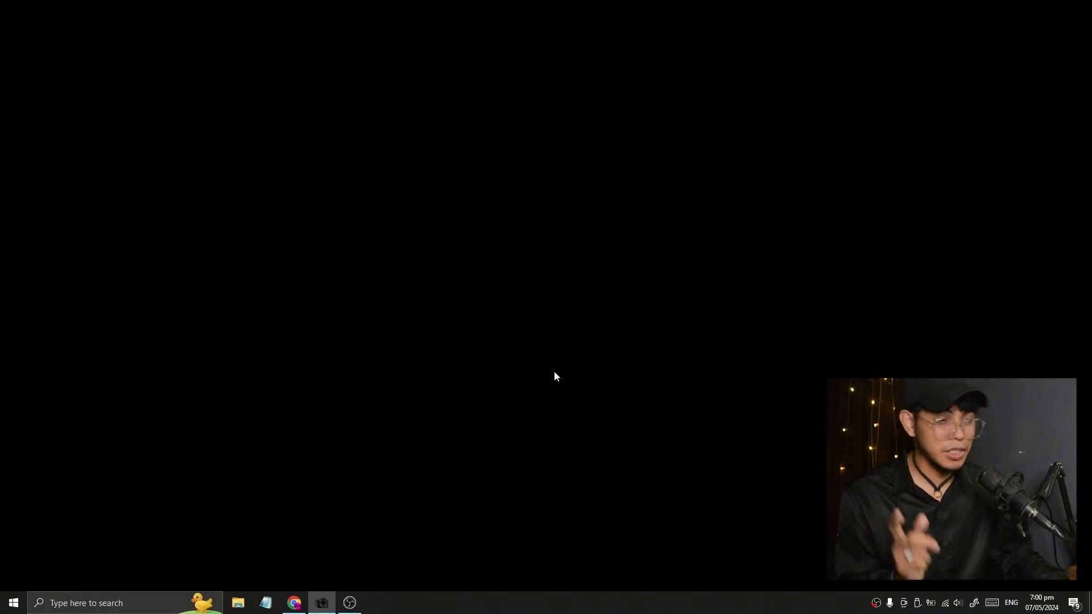
Launch System Configuration by running "msconfig" and list its services with all Microsoft services hidden
key(super+r)
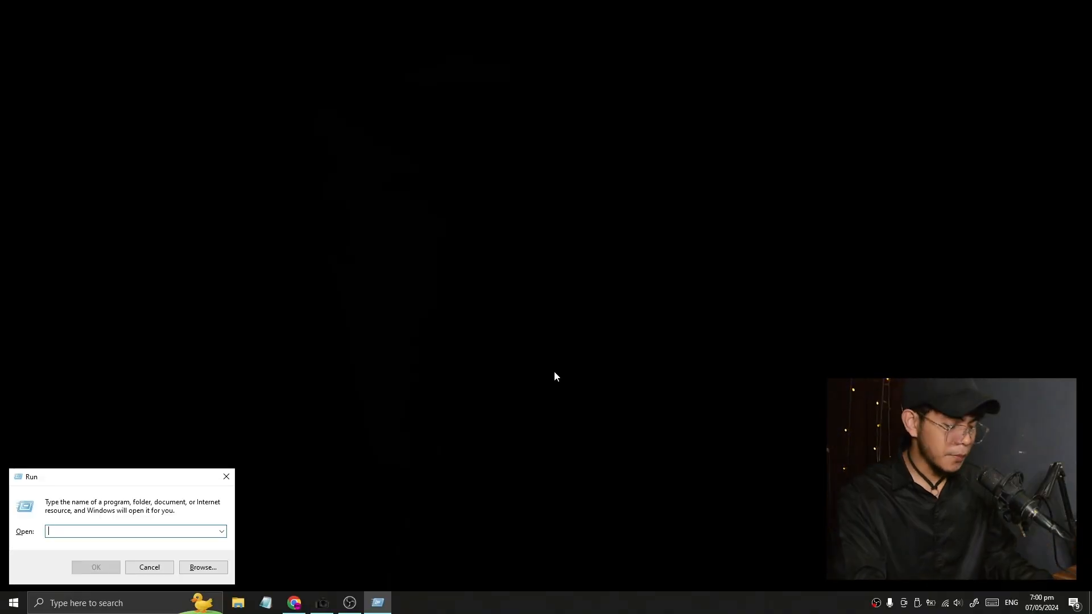
text(msconfig)
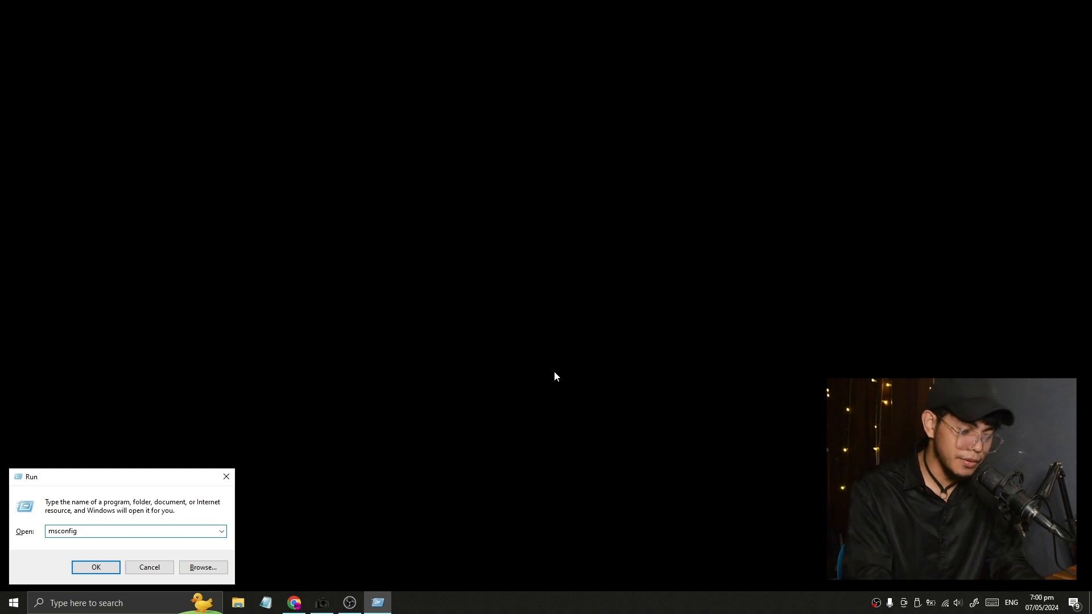
key(Return)
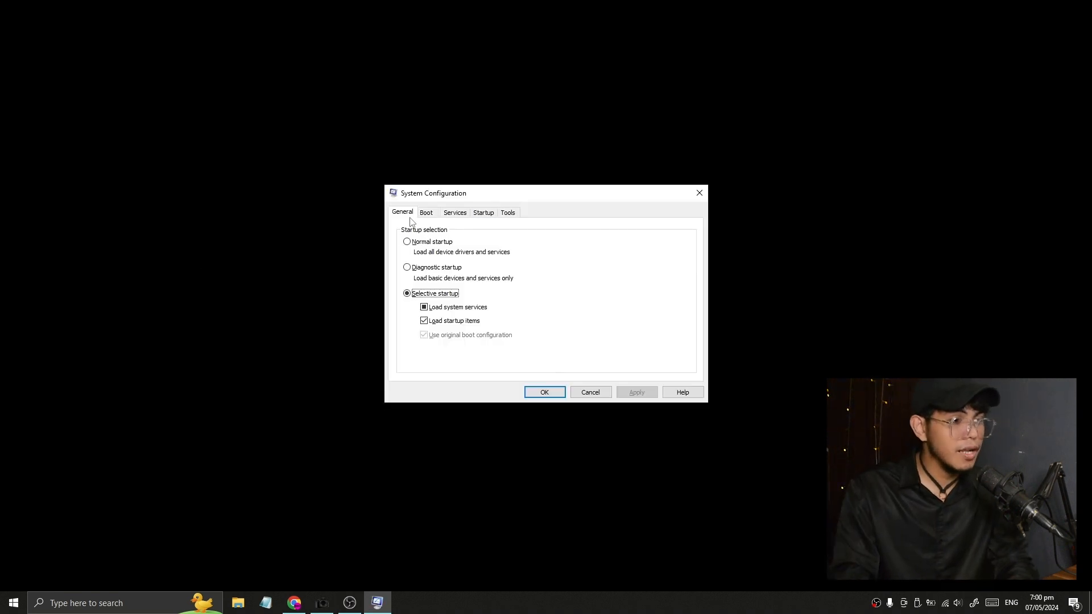
click(455, 214)
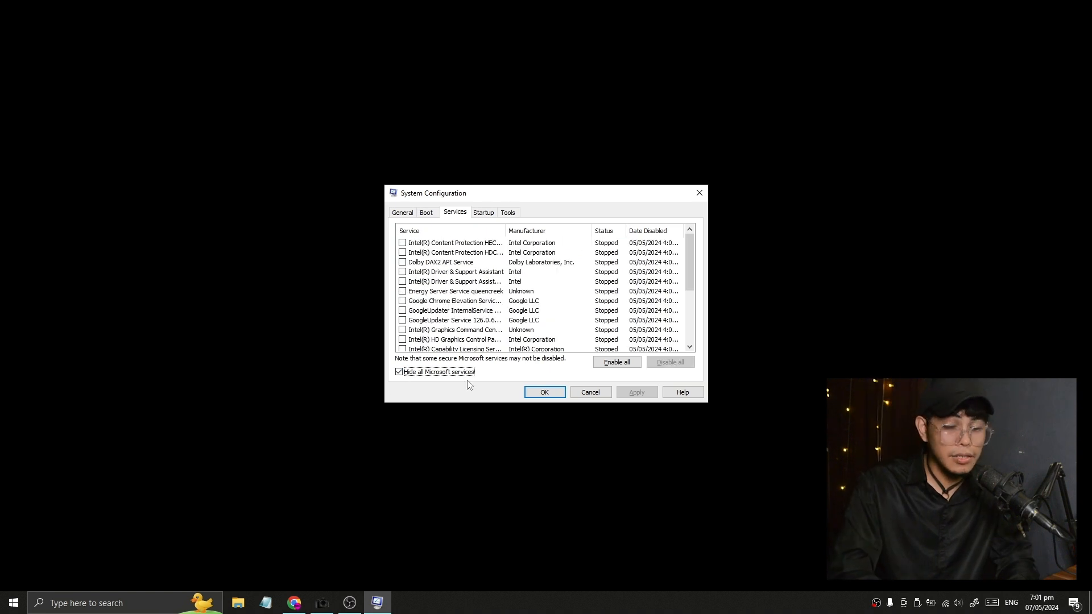
Review the non-Microsoft services, enable the Intel(R) Content Protection services as a demonstration, and disable all listed services
scroll(432, 285, down, 3)
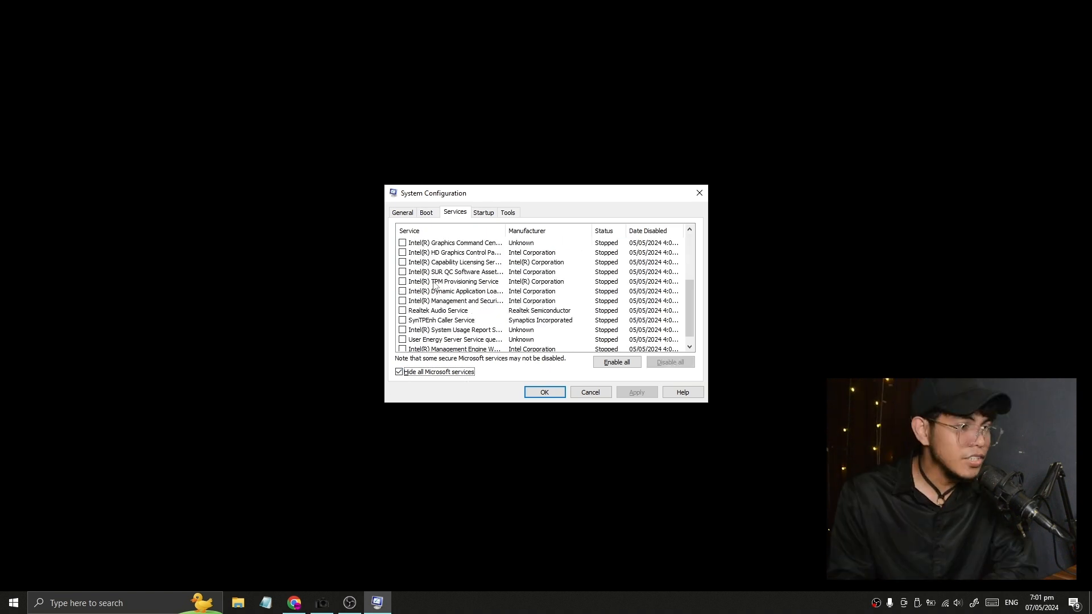
scroll(427, 273, up, 3)
scroll(423, 264, down, 3)
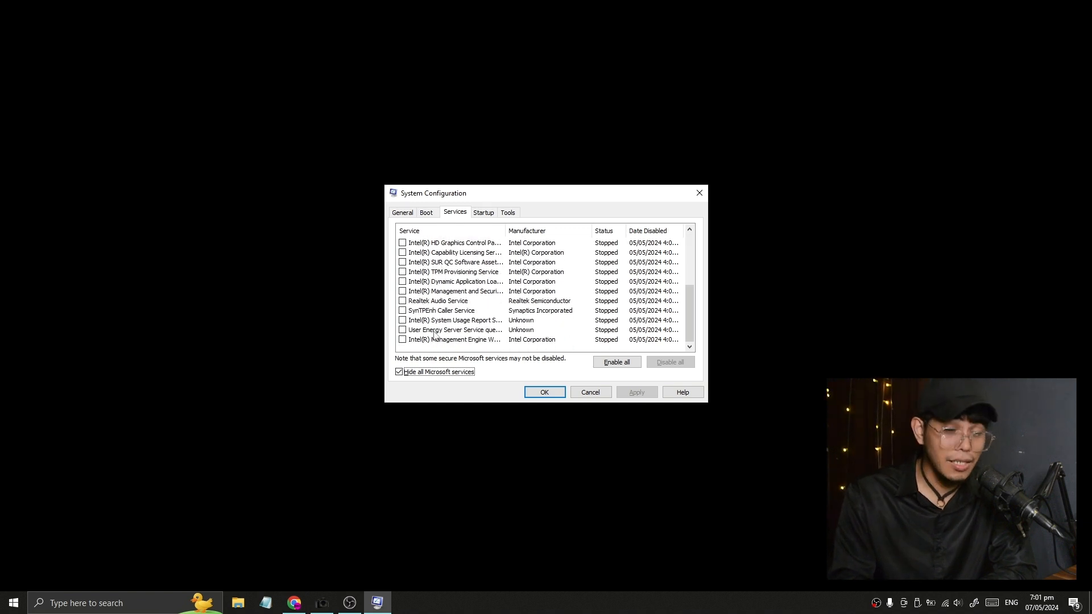
scroll(434, 336, up, 3)
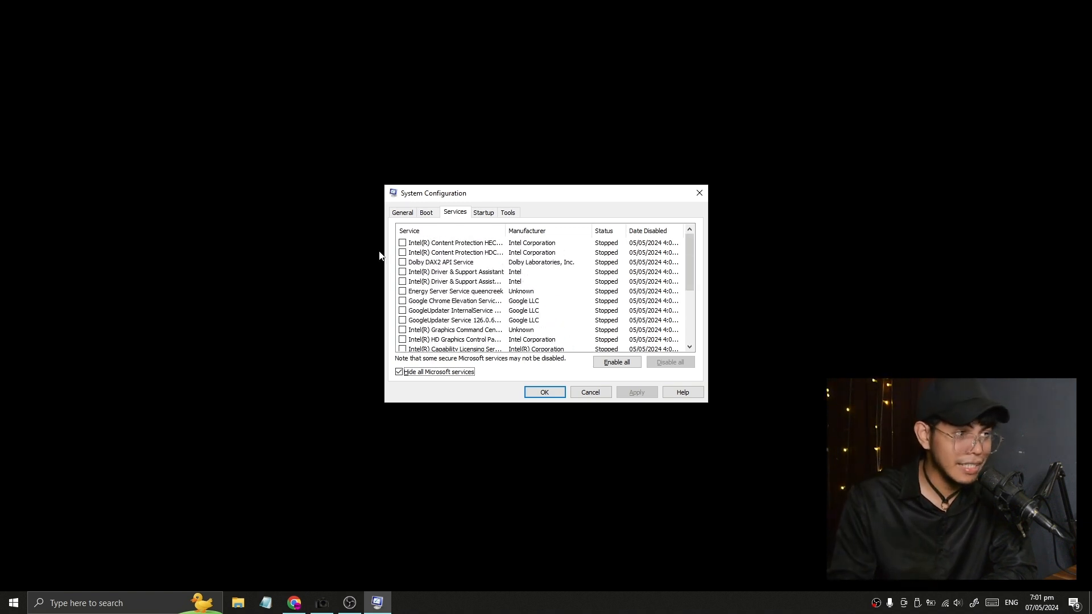
click(403, 243)
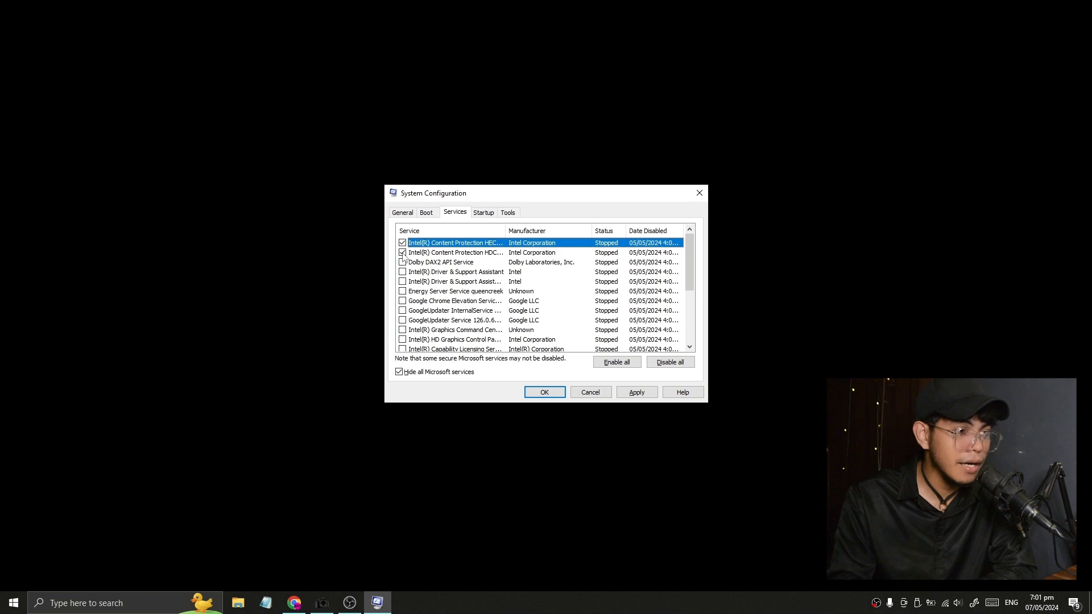
click(670, 362)
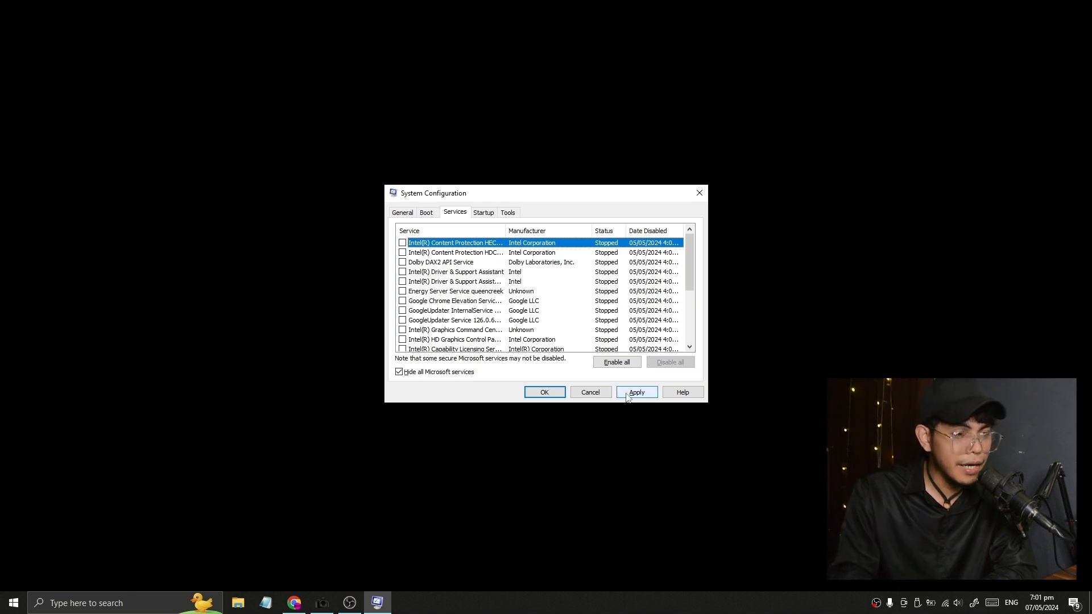